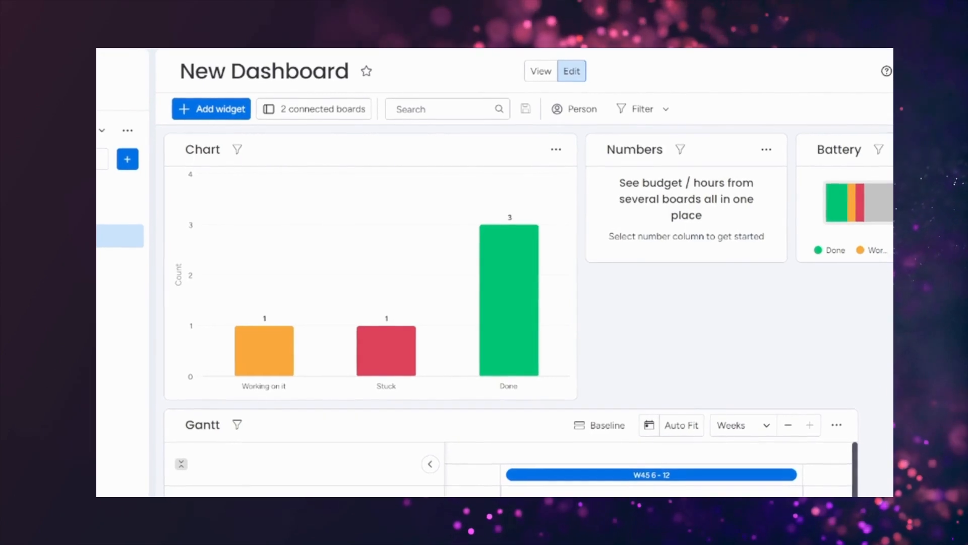
{"action": "scroll", "coordinate": [547, 259], "scroll_direction": "down", "scroll_amount": 5}
{"action": "scroll", "coordinate": [547, 259], "scroll_direction": "up", "scroll_amount": 1}
{"action": "scroll", "coordinate": [504, 253], "scroll_direction": "up", "scroll_amount": 3}
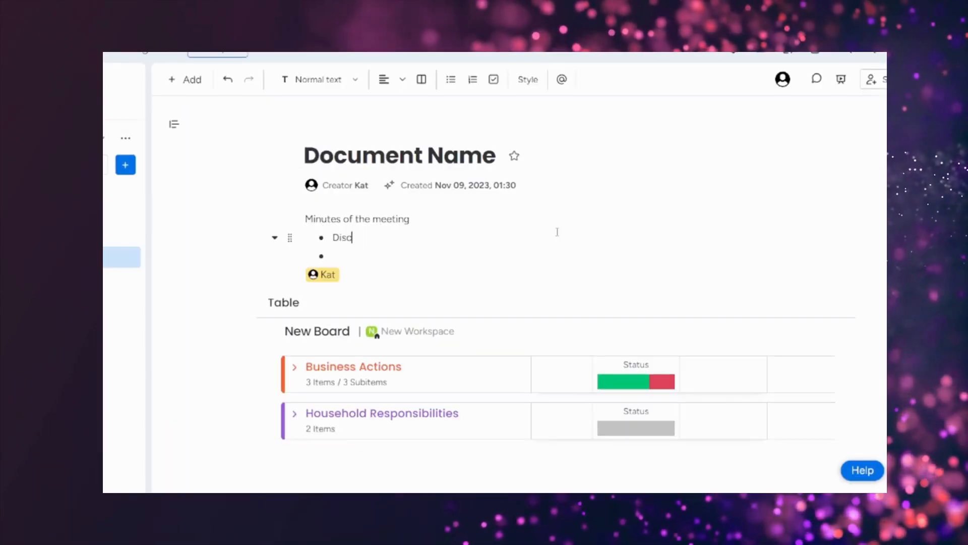
Complete the meeting minutes bullets with "Discuss deliverables", "Schedule content for the holidays" and "Create a new blog each week".
{"action": "type", "text": "uss deliverables"}
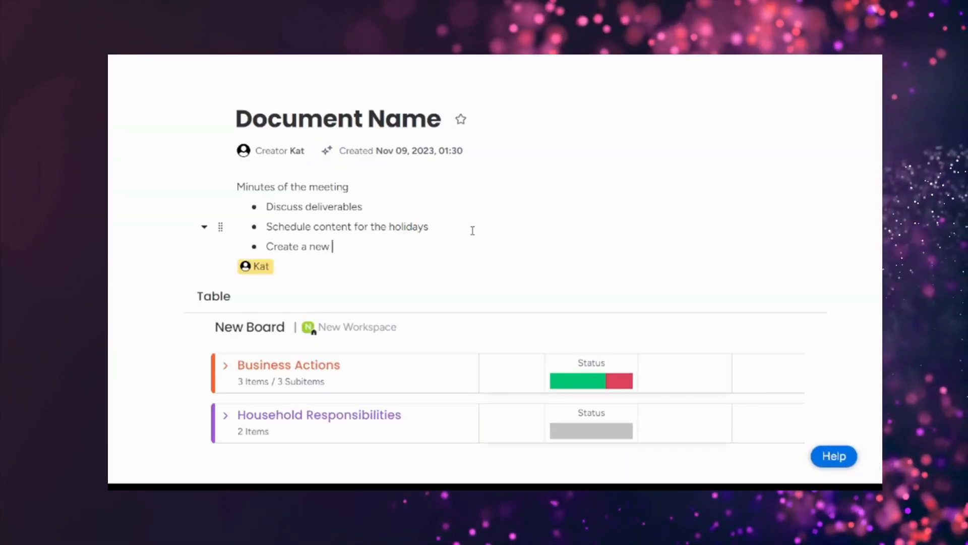
{"action": "type", "text": "blog each week"}
{"action": "key", "text": "Return"}
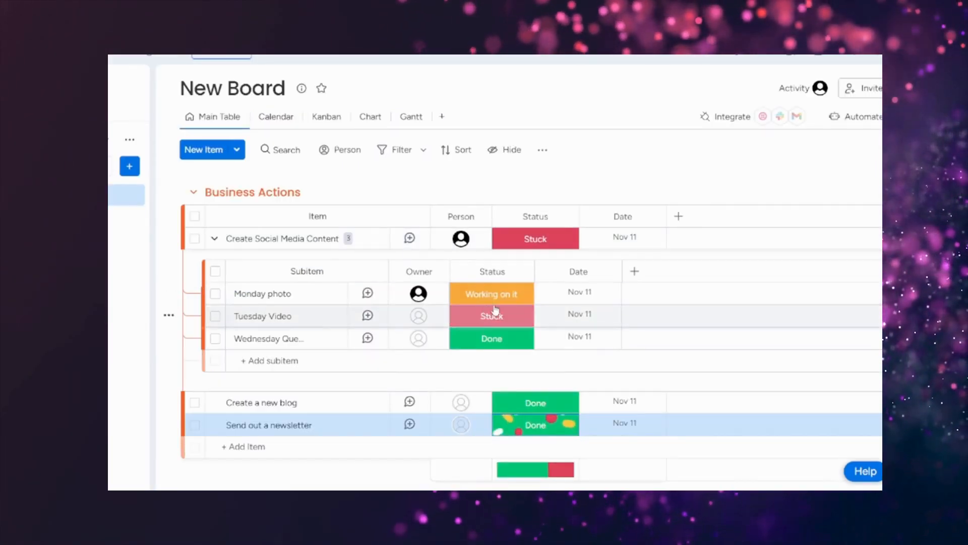
Set the Monday photo subitem's status to Done and open the Tuesday Video subitem's status options.
{"action": "left_click", "coordinate": [492, 293]}
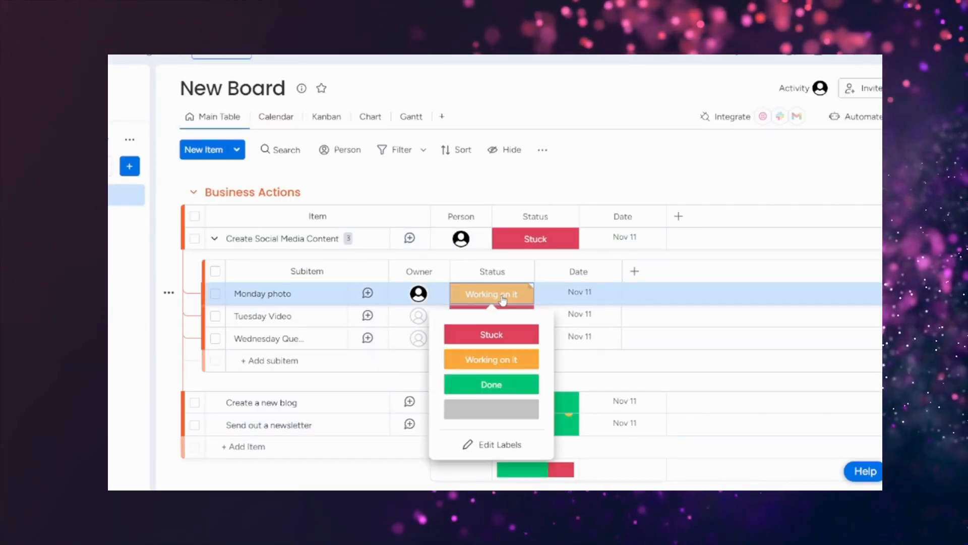
{"action": "left_click", "coordinate": [493, 384]}
{"action": "left_click", "coordinate": [501, 318]}
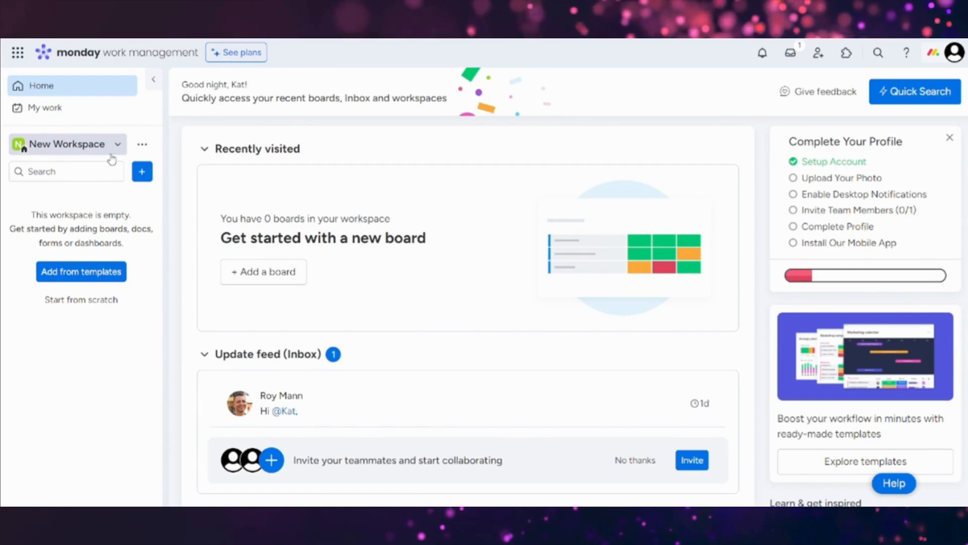
{"action": "left_click", "coordinate": [142, 146]}
{"action": "left_click", "coordinate": [196, 205]}
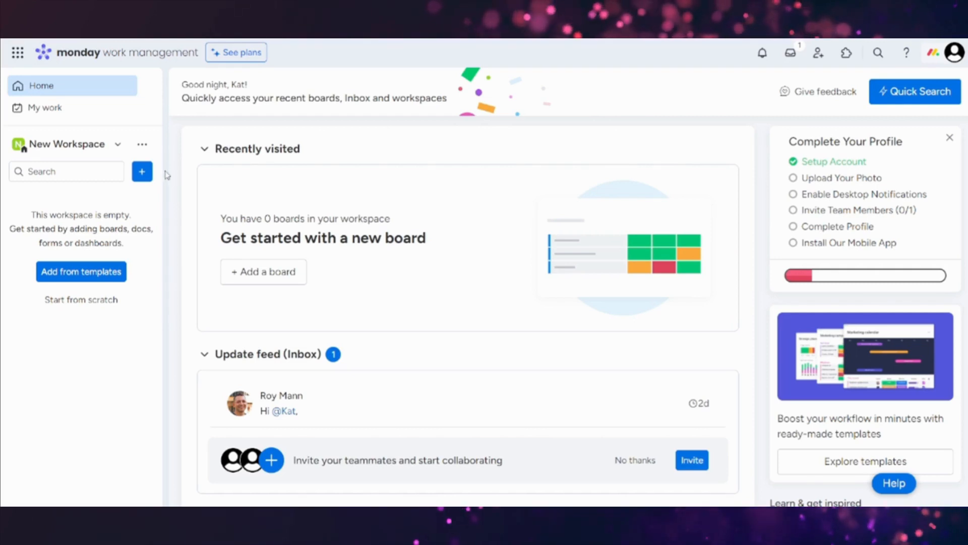
{"action": "left_click", "coordinate": [118, 146]}
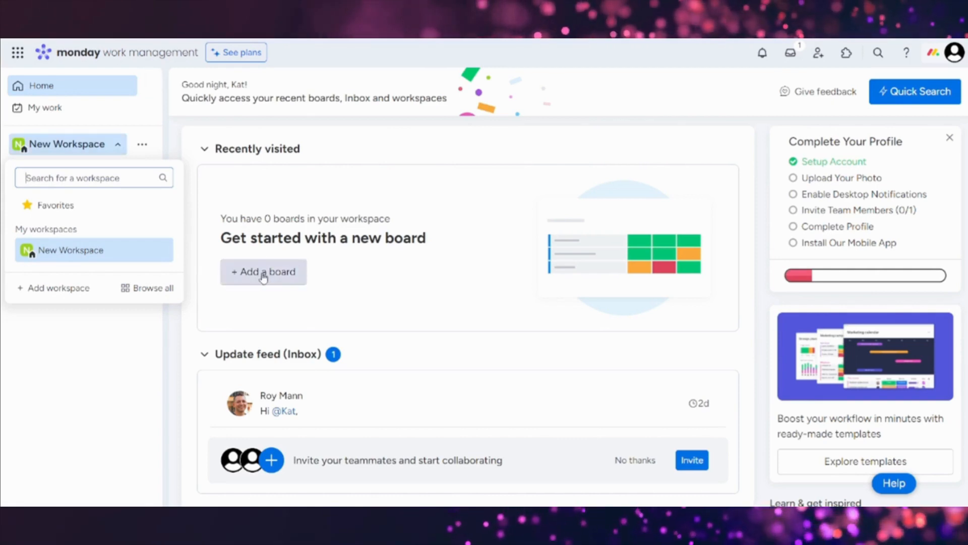
{"action": "left_click", "coordinate": [294, 296]}
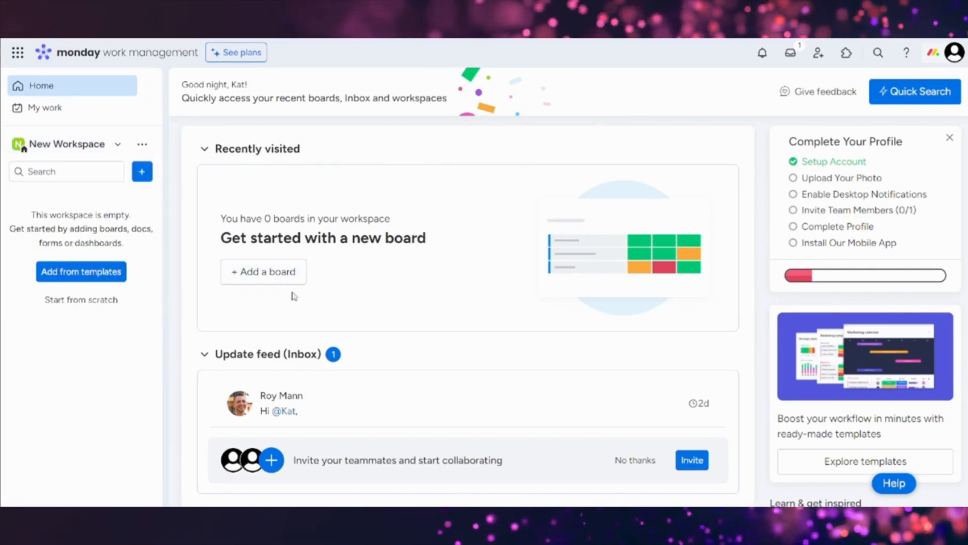
Browse the template center's recommended templates and work management categories, view the Start from scratch templates, and close the center.
{"action": "left_click", "coordinate": [267, 276]}
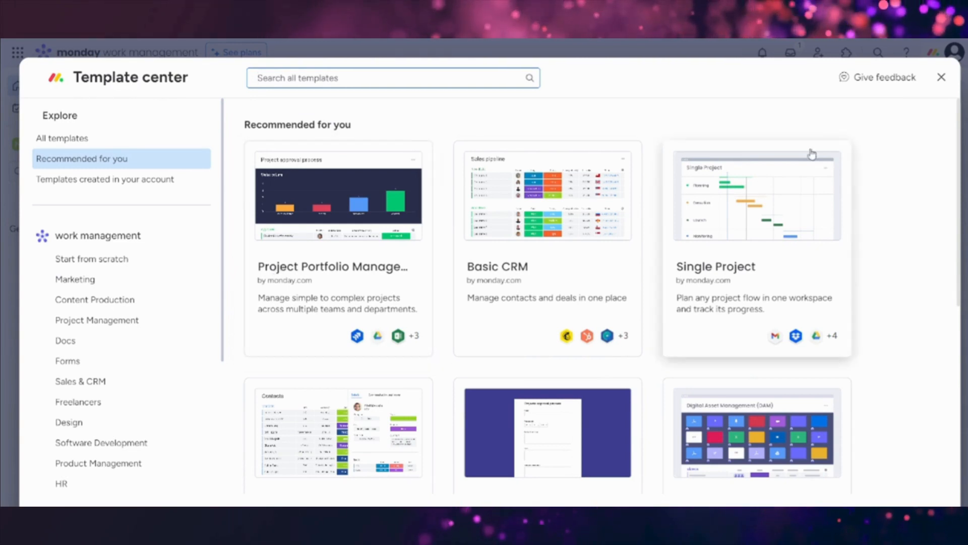
{"action": "mouse_move", "coordinate": [962, 135]}
{"action": "left_mouse_down"}
{"action": "mouse_move", "coordinate": [963, 323]}
{"action": "mouse_move", "coordinate": [964, 134]}
{"action": "left_mouse_up"}
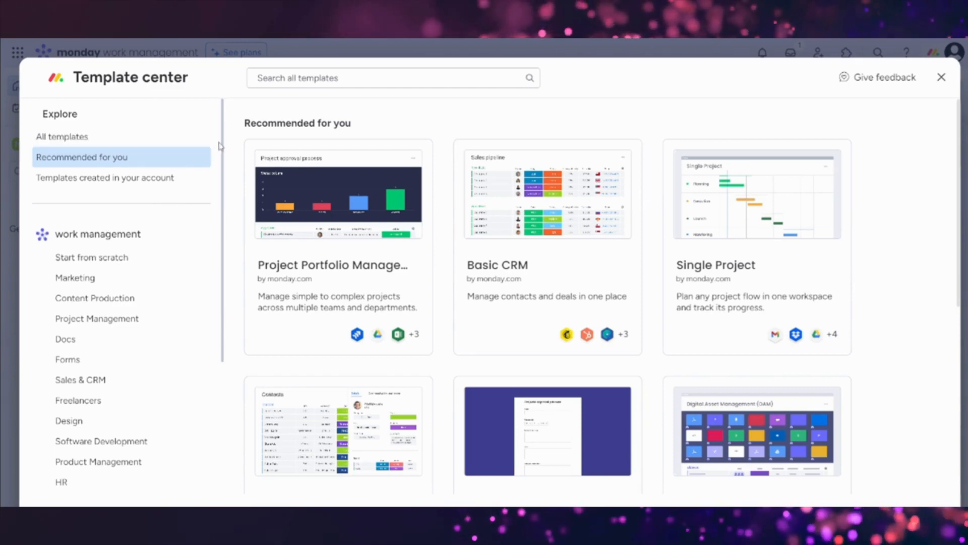
{"action": "left_click_drag", "start_coordinate": [224, 146], "coordinate": [214, 213]}
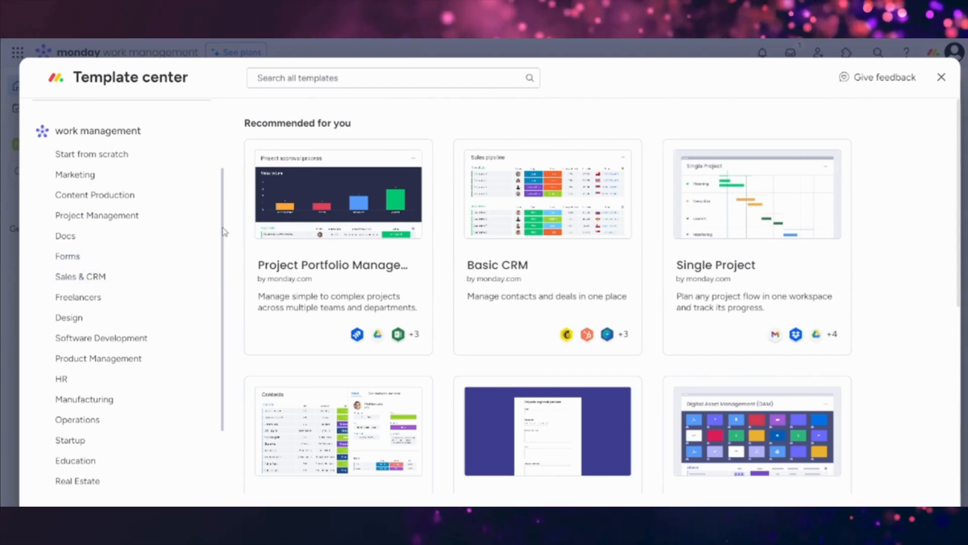
{"action": "left_click", "coordinate": [167, 161]}
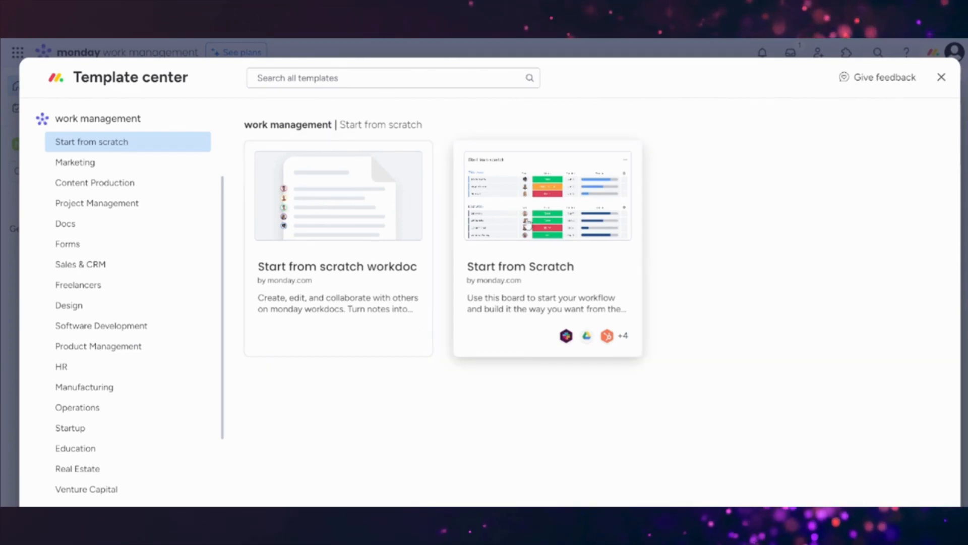
{"action": "left_click", "coordinate": [940, 78]}
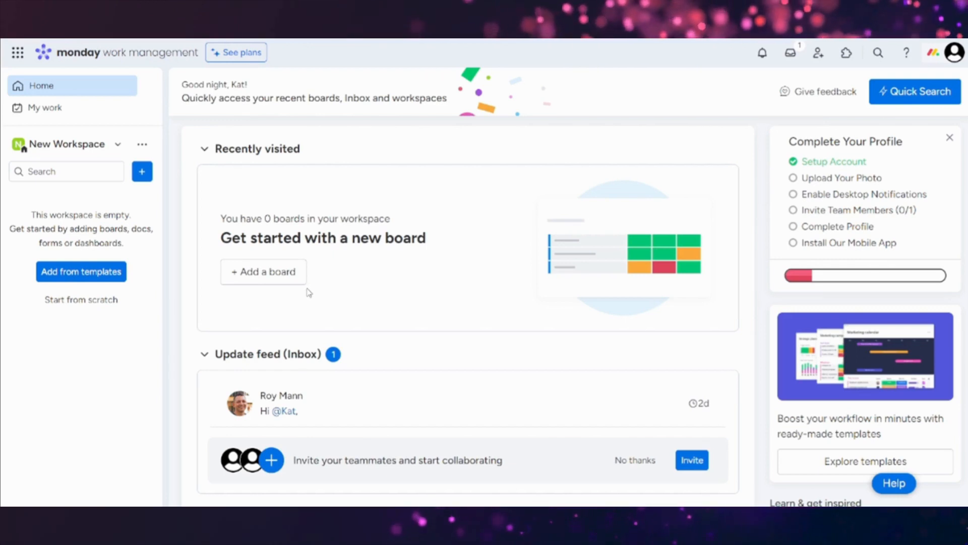
Create a board named New Board with Main privacy for managing Items.
{"action": "left_click", "coordinate": [142, 173]}
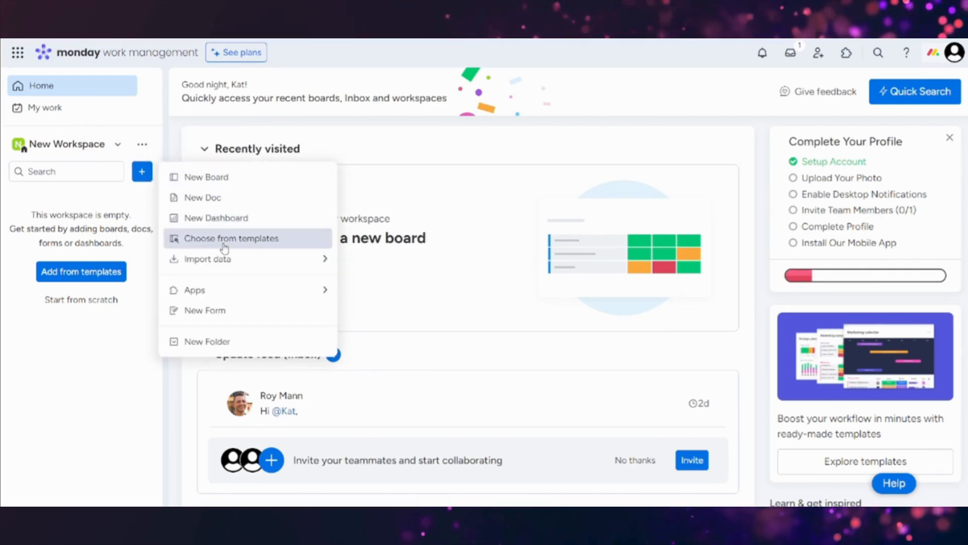
{"action": "left_click", "coordinate": [239, 184]}
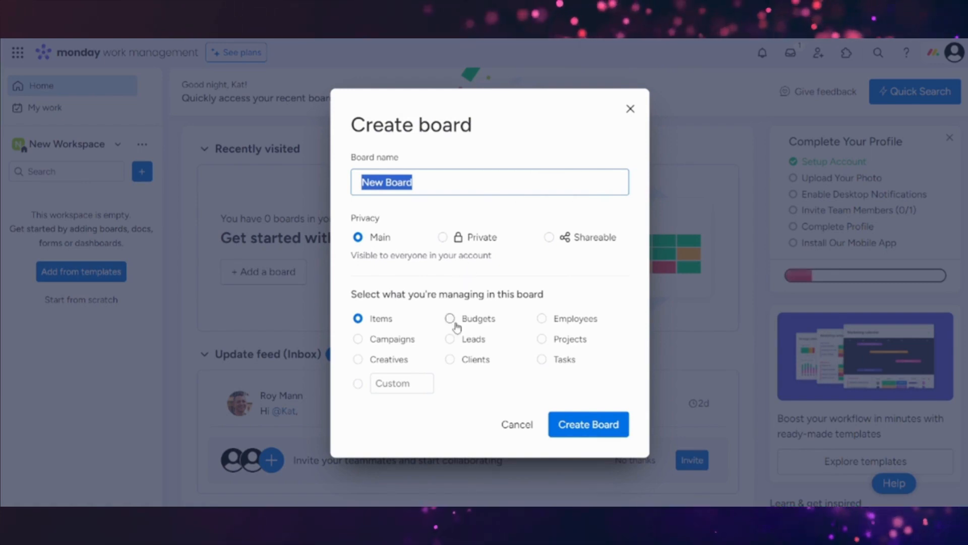
{"action": "left_click", "coordinate": [367, 325]}
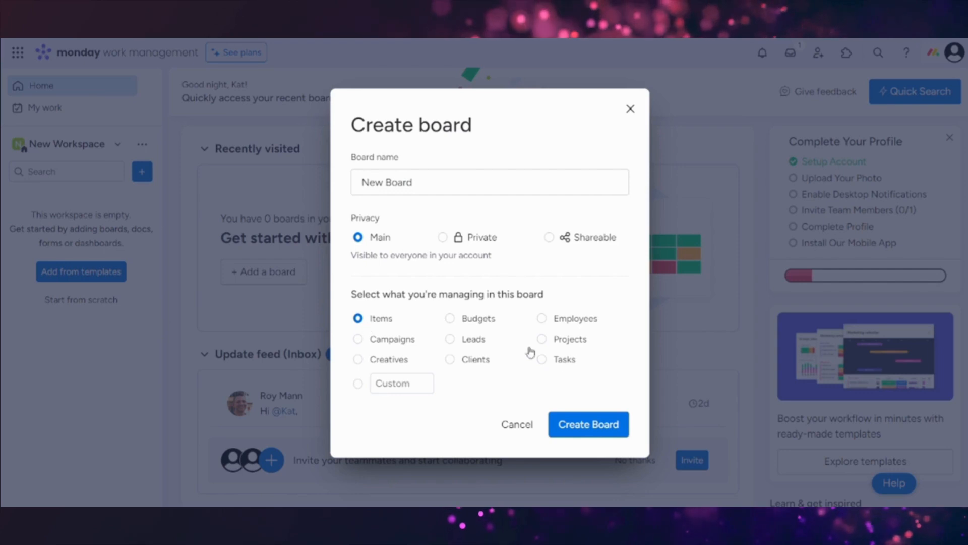
{"action": "left_click", "coordinate": [597, 434]}
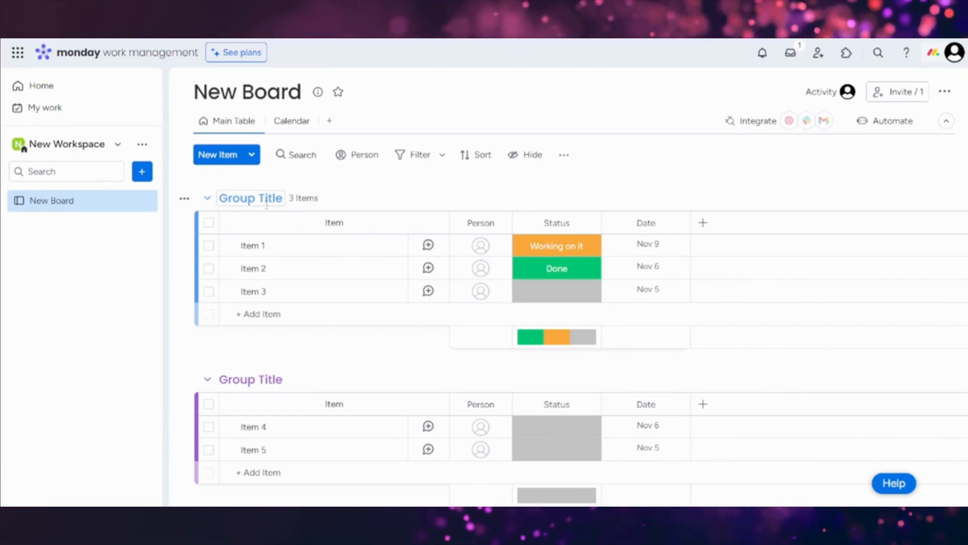
Rename the first group as Business Actions and the second group as Household Responsibilities.
{"action": "left_click", "coordinate": [306, 198]}
{"action": "left_click_drag", "start_coordinate": [306, 198], "coordinate": [235, 198]}
{"action": "type", "text": "Business Actions"}
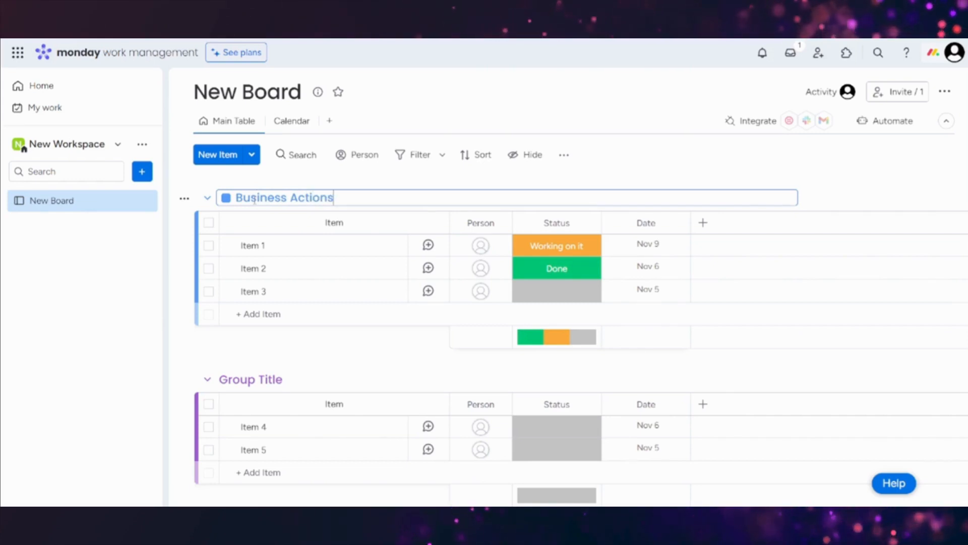
{"action": "left_click", "coordinate": [282, 379]}
{"action": "left_click_drag", "start_coordinate": [282, 379], "coordinate": [236, 379]}
{"action": "type", "text": "Hpusehold Respon"}
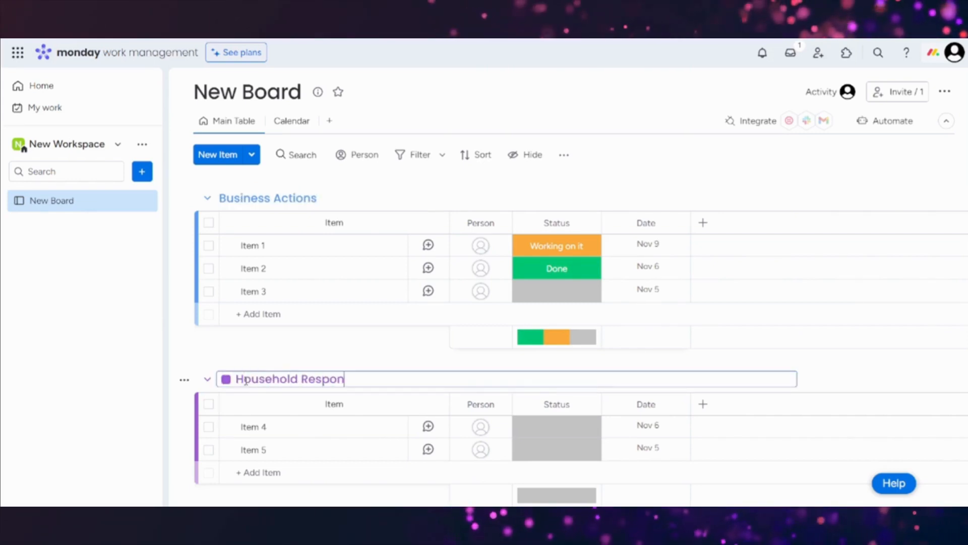
{"action": "type", "text": "sibilities"}
{"action": "left_click", "coordinate": [425, 364]}
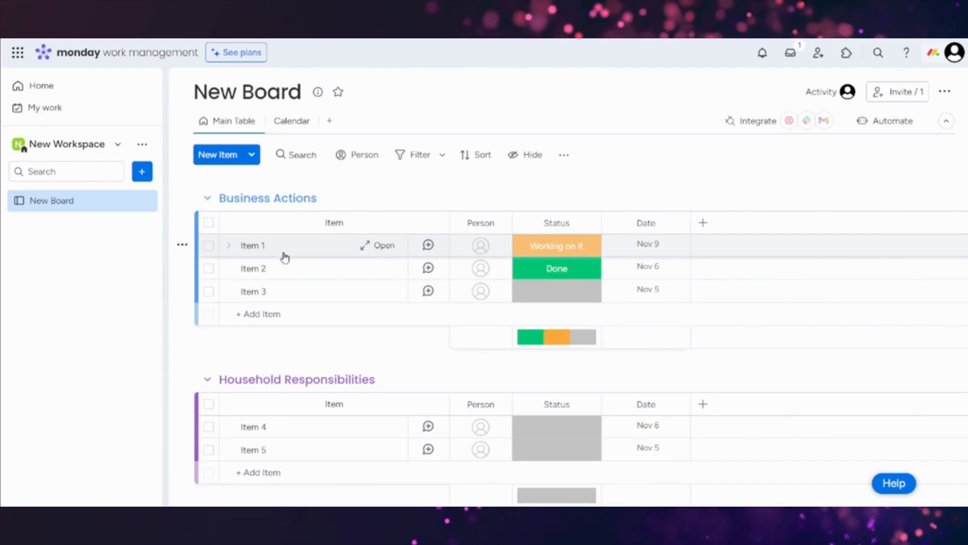
Rename the three Business Actions items as Create Social Media Content, Create a new blog and Send out a newsletter.
{"action": "left_click", "coordinate": [261, 246]}
{"action": "type", "text": "Create Social Media C"}
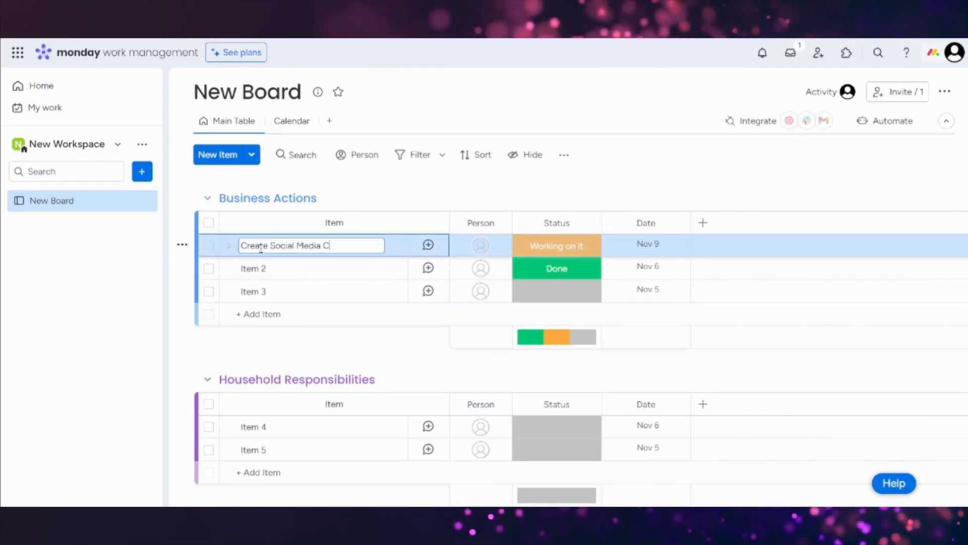
{"action": "type", "text": "ontent"}
{"action": "key", "text": "Return"}
{"action": "type", "text": "Create a new blog"}
{"action": "key", "text": "Return"}
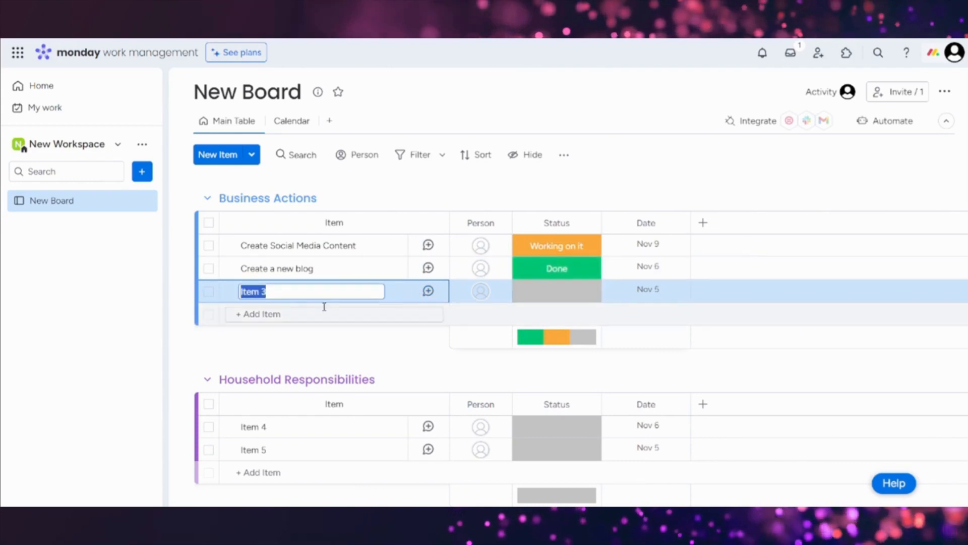
{"action": "type", "text": "Send out a newsletter"}
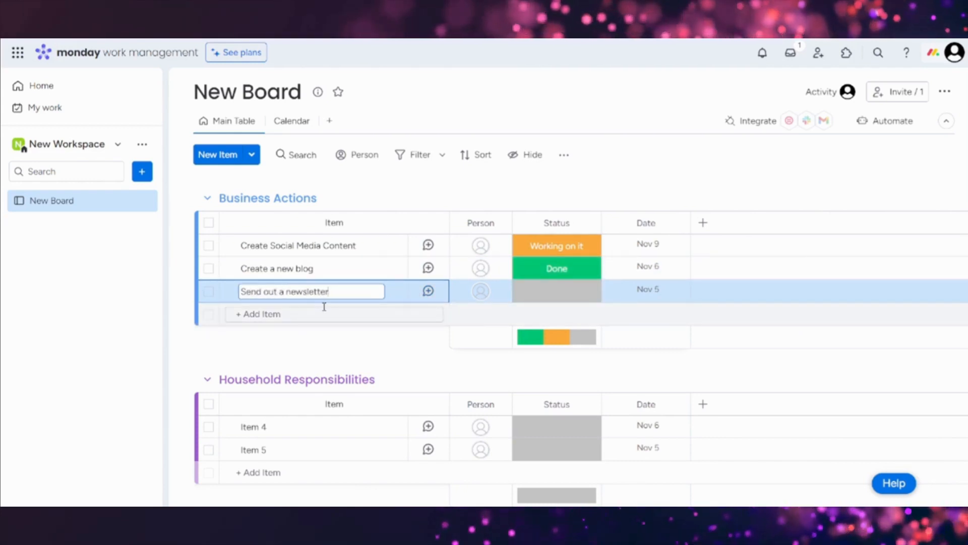
{"action": "key", "text": "Return"}
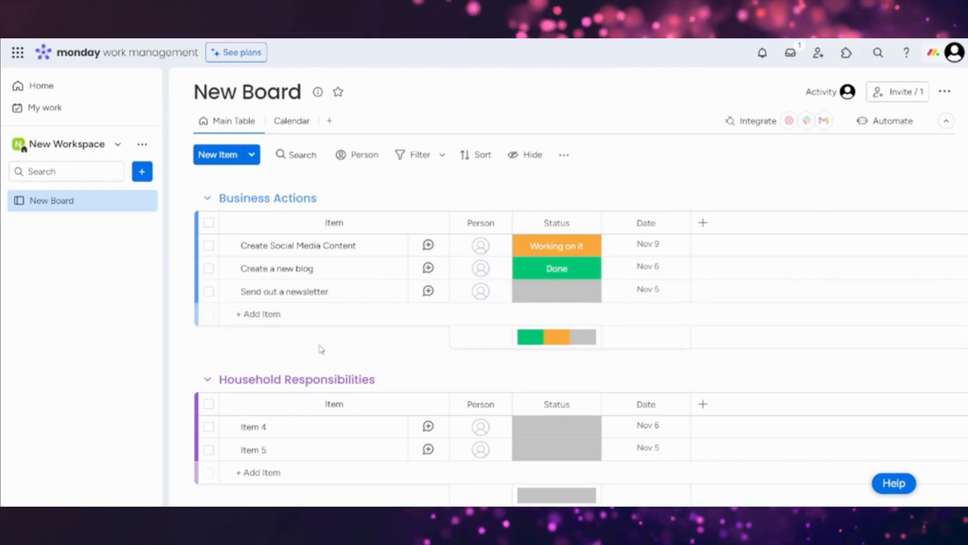
{"action": "left_click", "coordinate": [266, 315]}
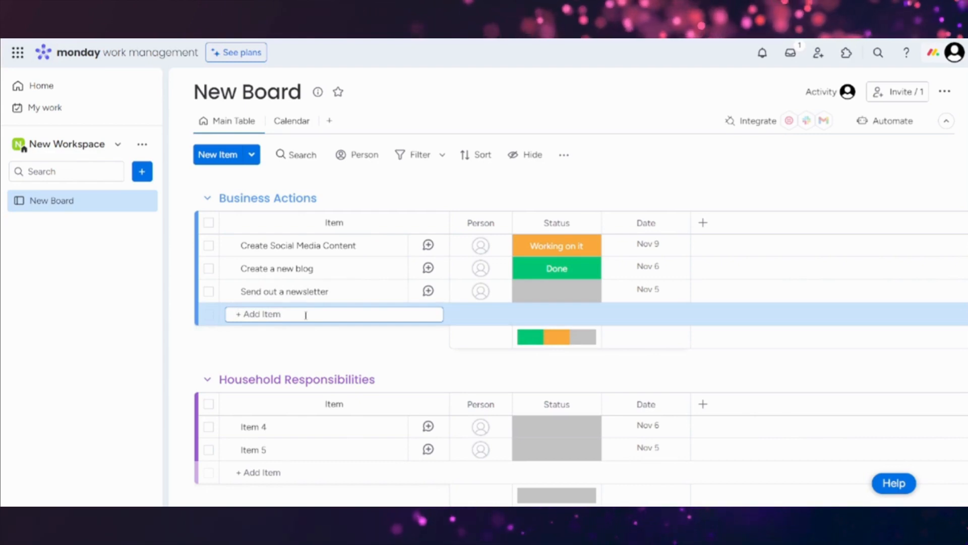
Review the updates, files and activity log of the Create Social Media Content item, and close its details.
{"action": "left_click", "coordinate": [429, 246]}
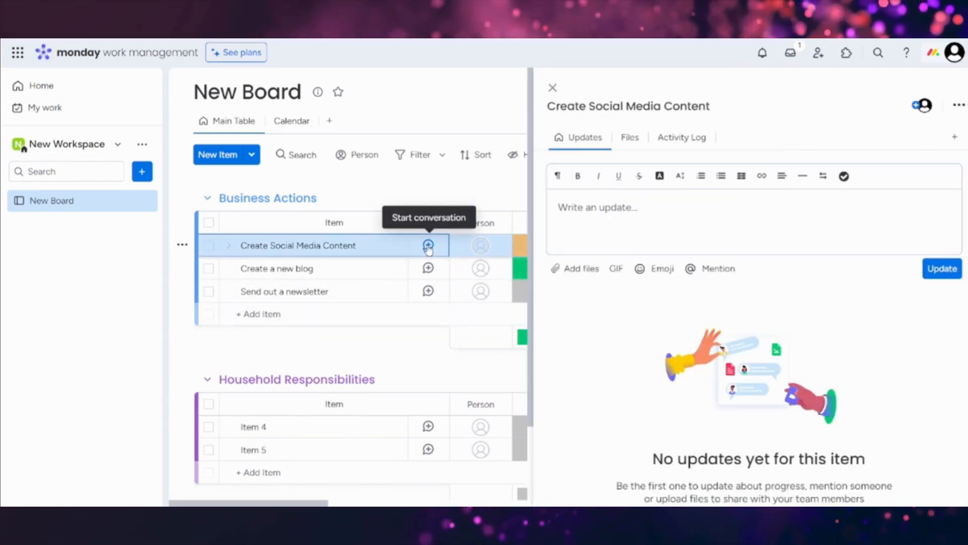
{"action": "left_click", "coordinate": [630, 138]}
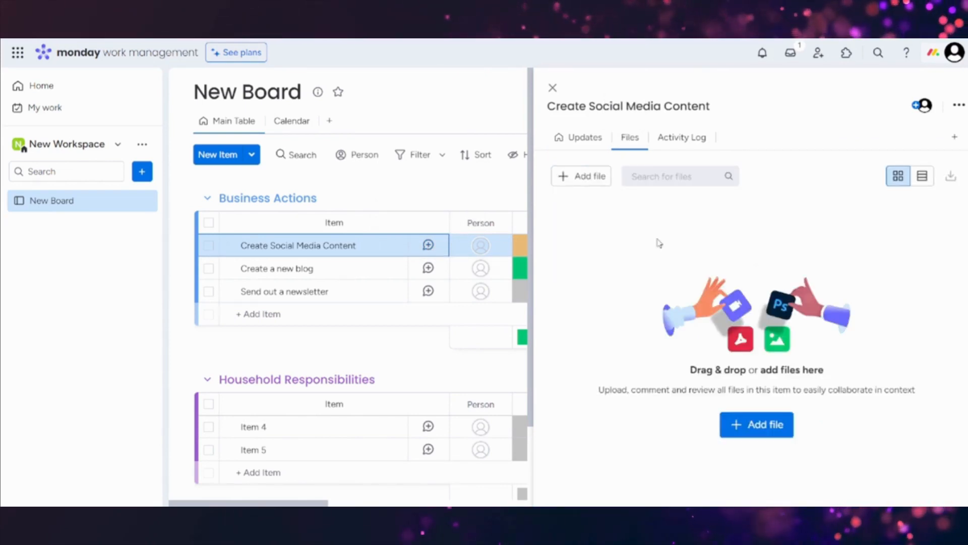
{"action": "left_click", "coordinate": [682, 138]}
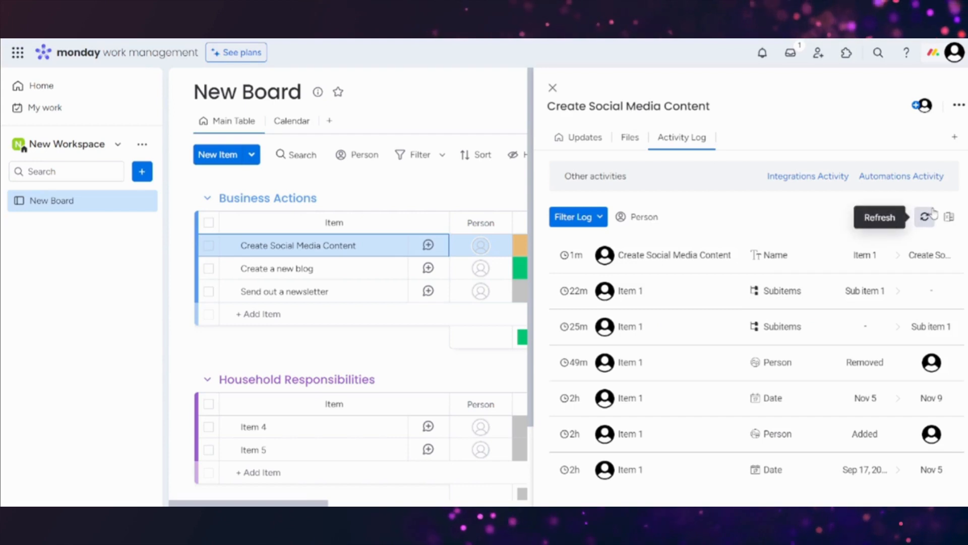
{"action": "left_click", "coordinate": [553, 87]}
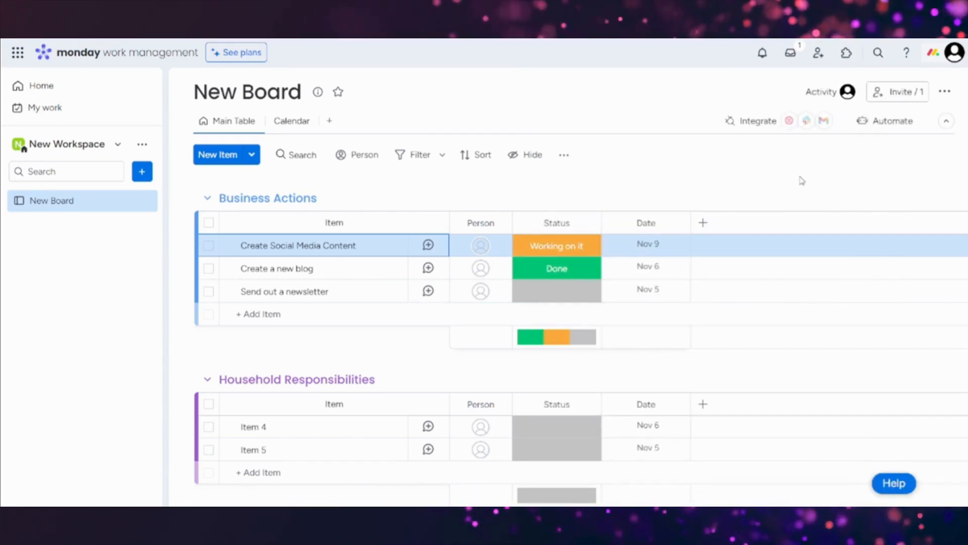
Assign a person to the Create Social Media Content item and view its available status options.
{"action": "left_click", "coordinate": [482, 247]}
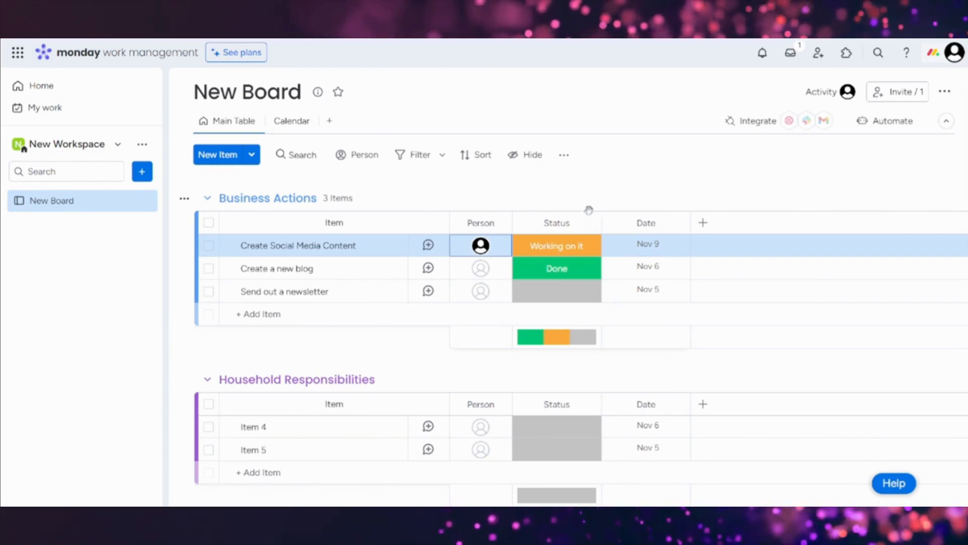
{"action": "left_click", "coordinate": [565, 251]}
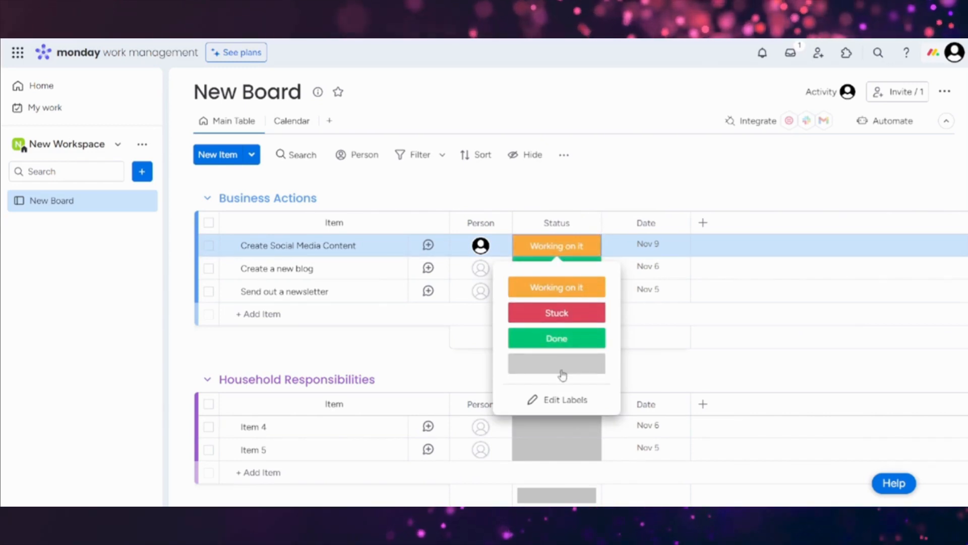
{"action": "left_click", "coordinate": [677, 231]}
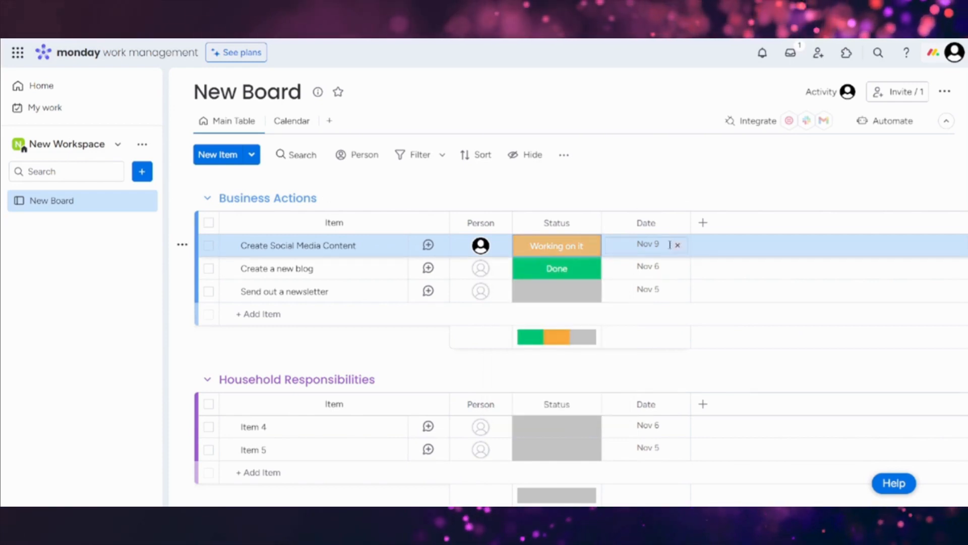
Set the dates of all three Business Actions items to Nov 11.
{"action": "left_click", "coordinate": [669, 244]}
{"action": "left_click", "coordinate": [689, 326]}
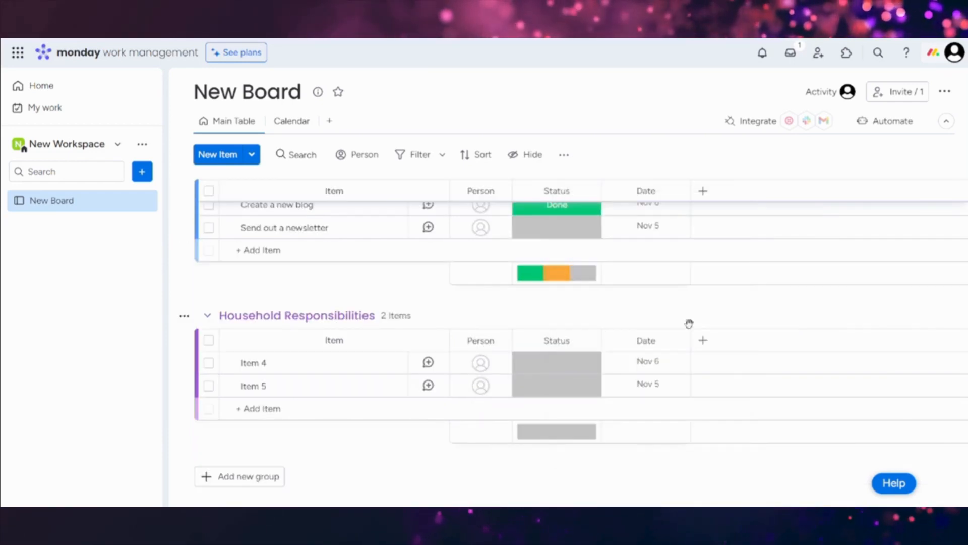
{"action": "left_click", "coordinate": [662, 275]}
{"action": "left_click", "coordinate": [691, 414]}
{"action": "left_click", "coordinate": [664, 292]}
{"action": "left_click", "coordinate": [692, 437]}
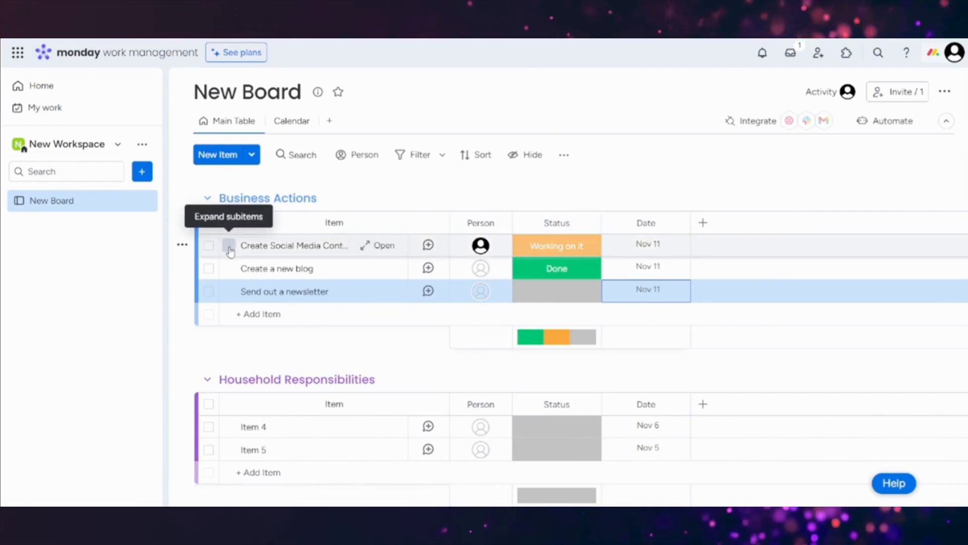
Add a subitem named Monday photo under the Create Social Media Content item.
{"action": "left_click", "coordinate": [228, 247]}
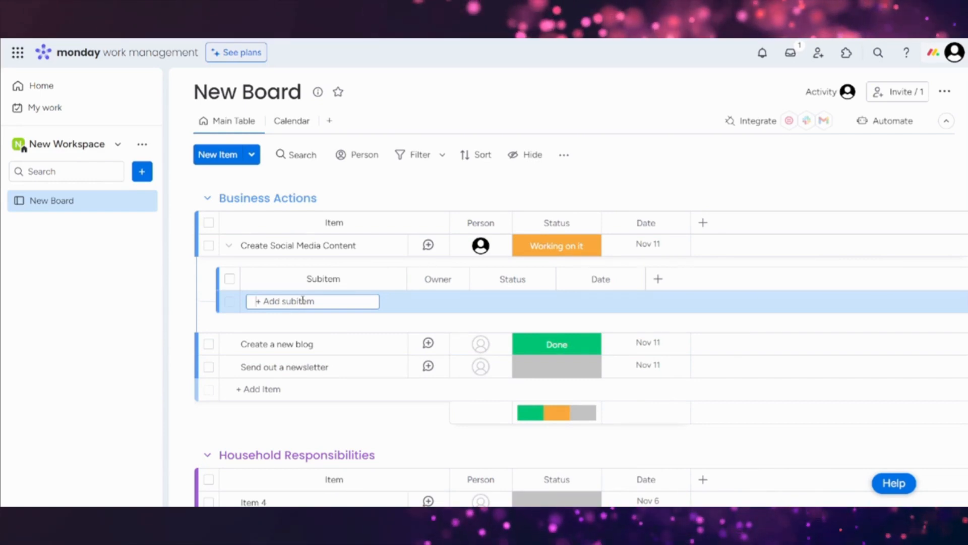
{"action": "type", "text": "Mnday O"}
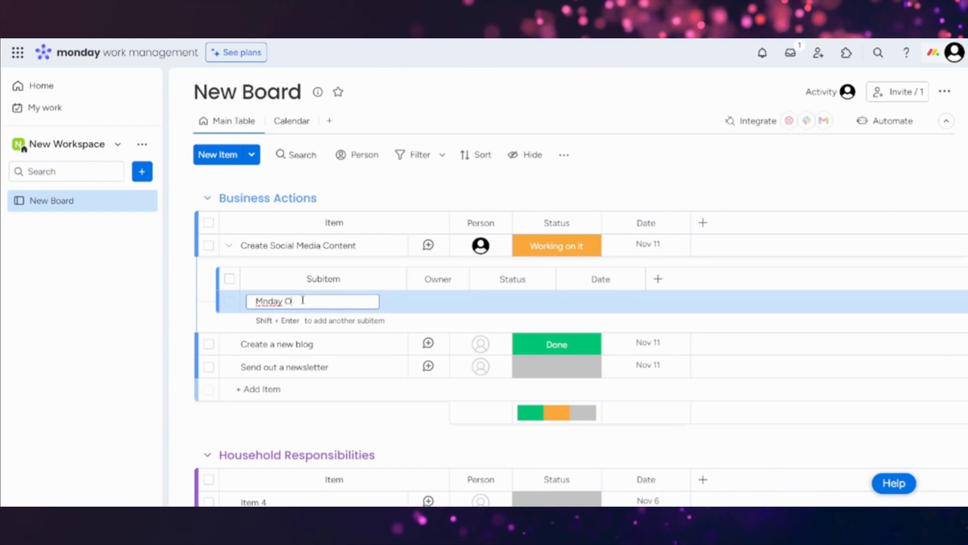
{"action": "key", "text": "BackSpace"}
{"action": "key", "text": "BackSpace"}
{"action": "key", "text": "BackSpace"}
{"action": "key", "text": "BackSpace"}
{"action": "key", "text": "BackSpace"}
{"action": "key", "text": "BackSpace"}
{"action": "key", "text": "BackSpace"}
{"action": "type", "text": "Mon"}
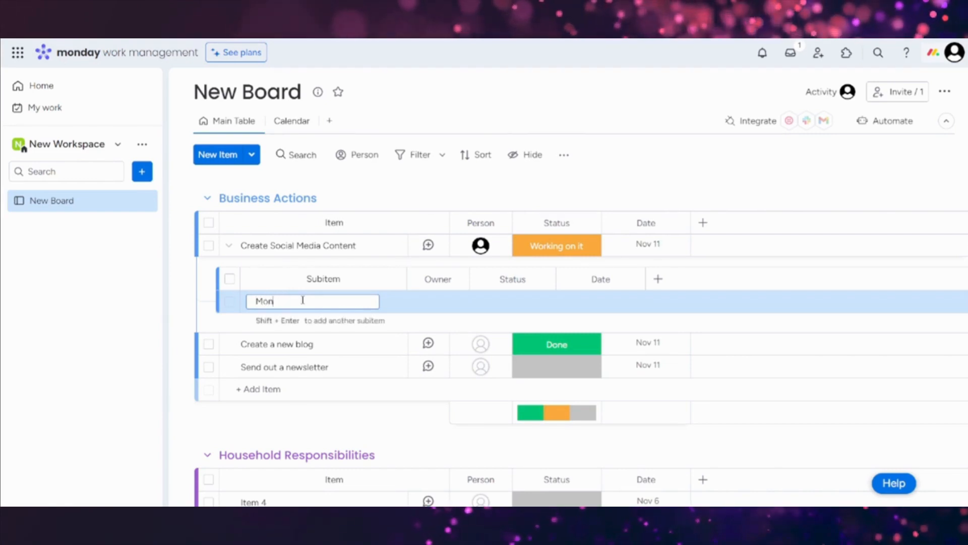
{"action": "type", "text": "day photo"}
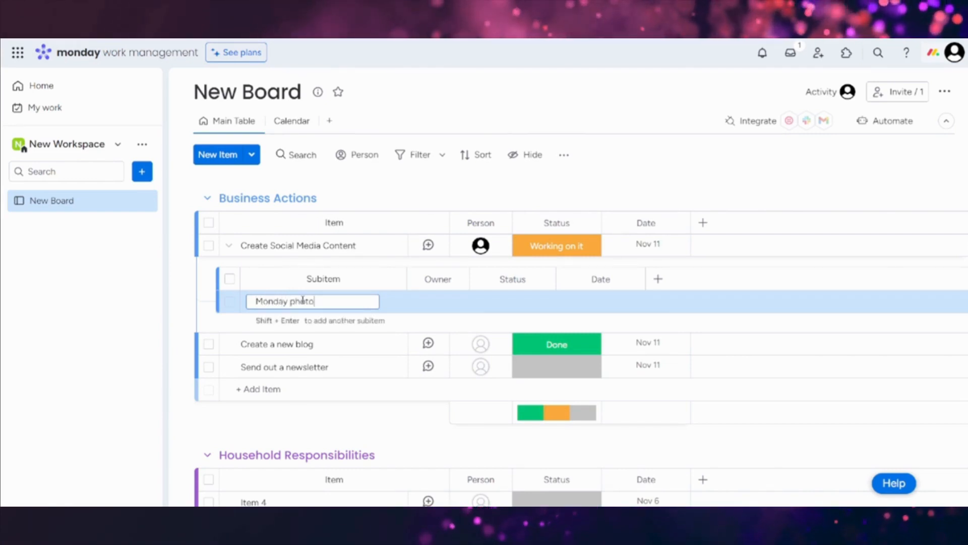
{"action": "key", "text": "Return"}
Add two more subitems named Tuesday Video and Wednesday Question under the Create Social Media Content item.
{"action": "type", "text": "Tuesday Video"}
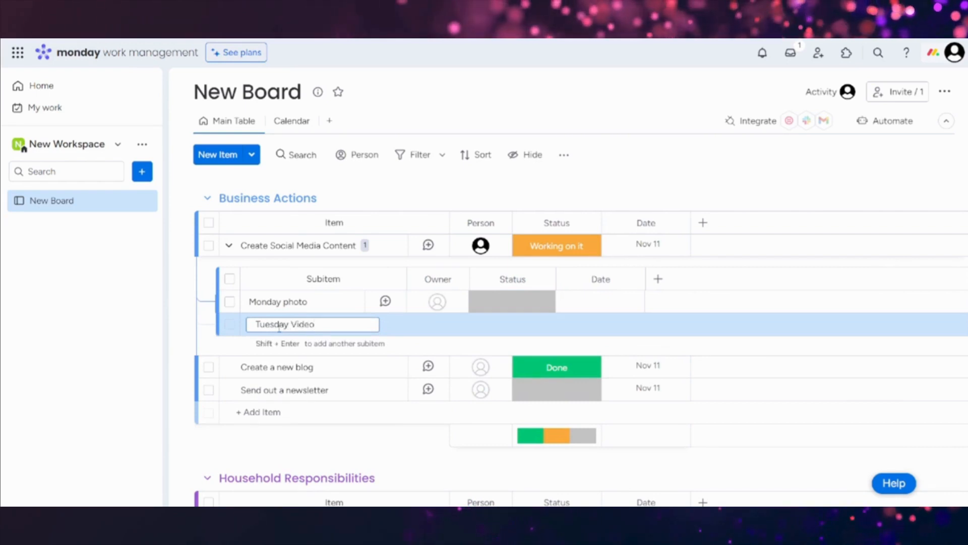
{"action": "key", "text": "Return"}
{"action": "type", "text": "Wednesday Questio"}
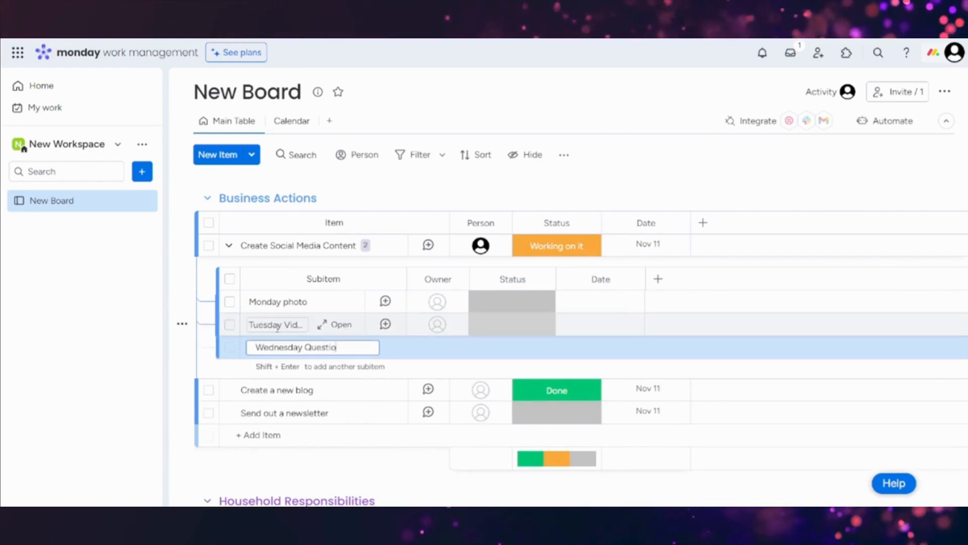
{"action": "type", "text": "n"}
{"action": "left_click", "coordinate": [808, 187]}
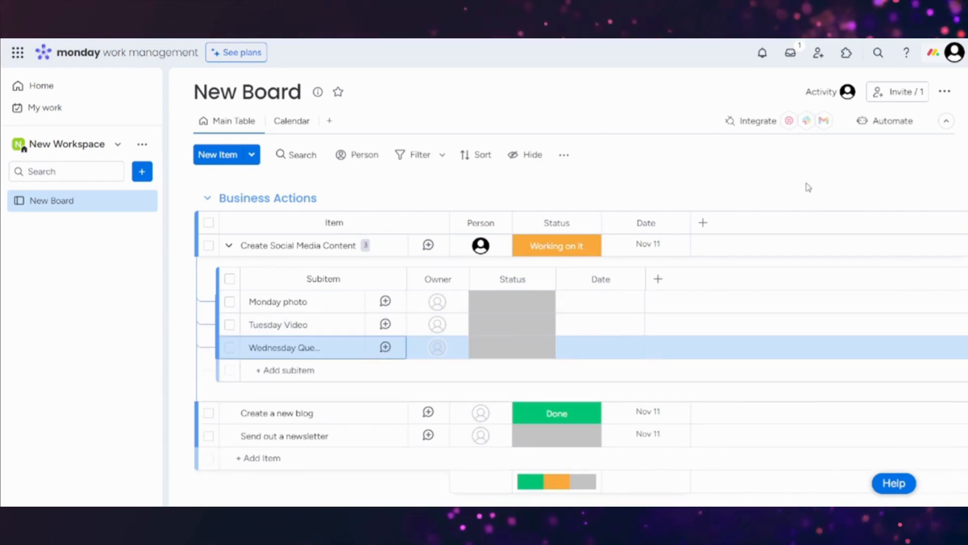
Assign an owner to Monday photo and set the Monday, Tuesday and Wednesday subitems' statuses to Working on it, Stuck and Done.
{"action": "left_click", "coordinate": [437, 301]}
{"action": "left_click", "coordinate": [439, 392]}
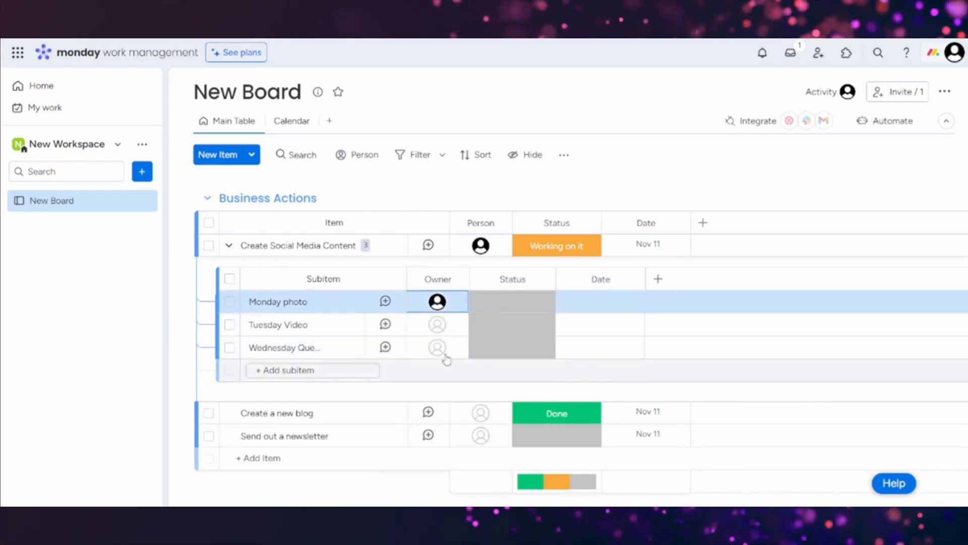
{"action": "left_click", "coordinate": [515, 305]}
{"action": "left_click", "coordinate": [516, 368]}
Set the dates of the Create Social Media Content subitems to Nov 11.
{"action": "left_click", "coordinate": [600, 325]}
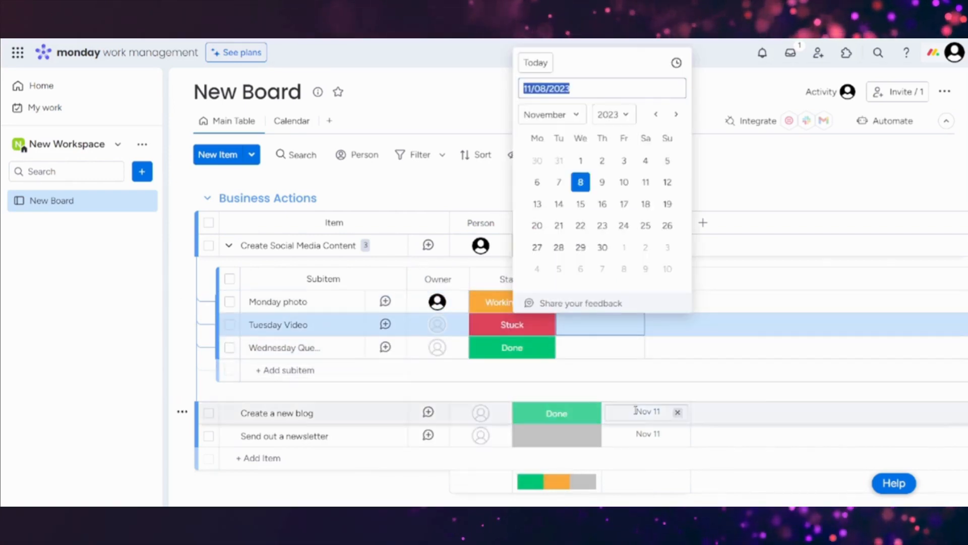
{"action": "left_click", "coordinate": [645, 186]}
{"action": "left_click", "coordinate": [600, 347]}
{"action": "left_click", "coordinate": [646, 204]}
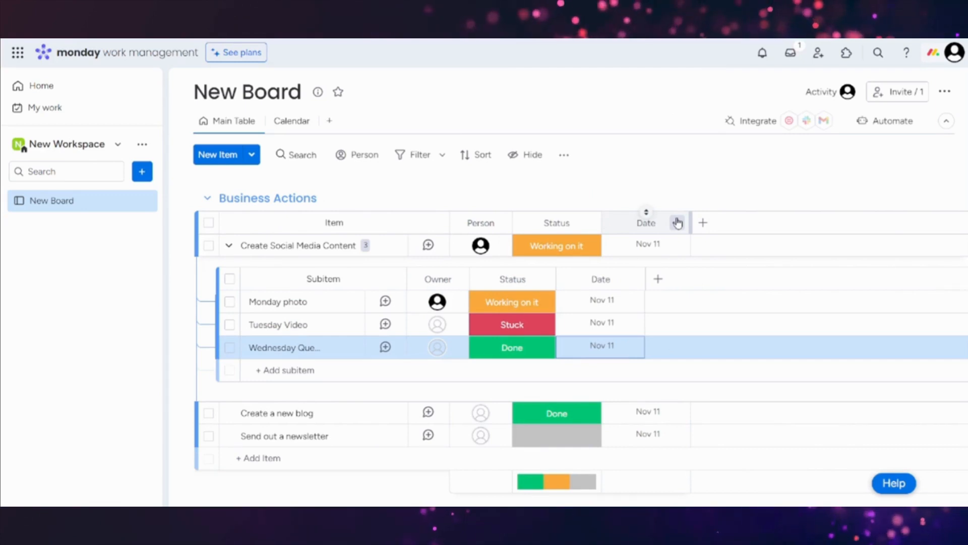
Collapse the Create Social Media Content subitems and both the Business Actions and Household Responsibilities groups.
{"action": "left_click", "coordinate": [228, 245]}
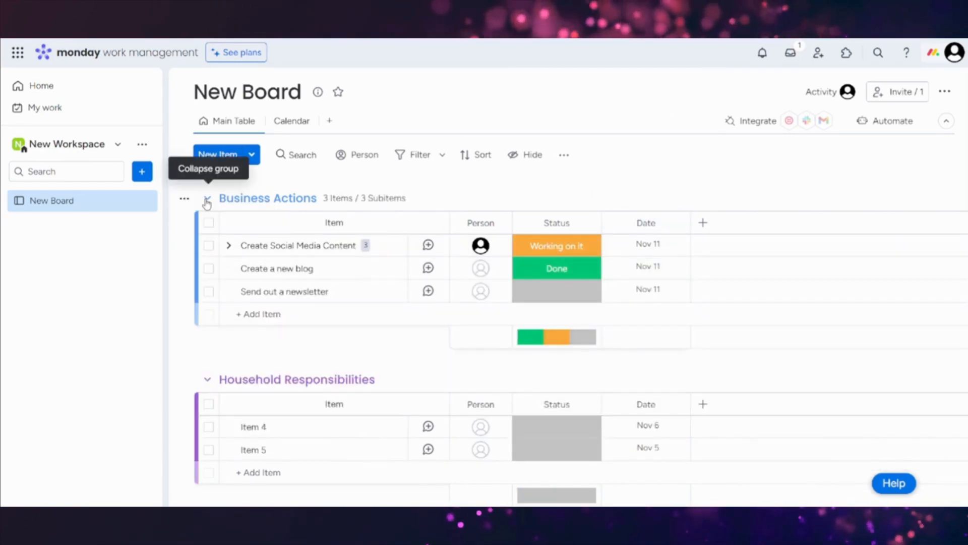
{"action": "left_click", "coordinate": [207, 198]}
{"action": "left_click", "coordinate": [207, 255]}
Change the Business Actions group color to orange and expand the group.
{"action": "left_click", "coordinate": [184, 198]}
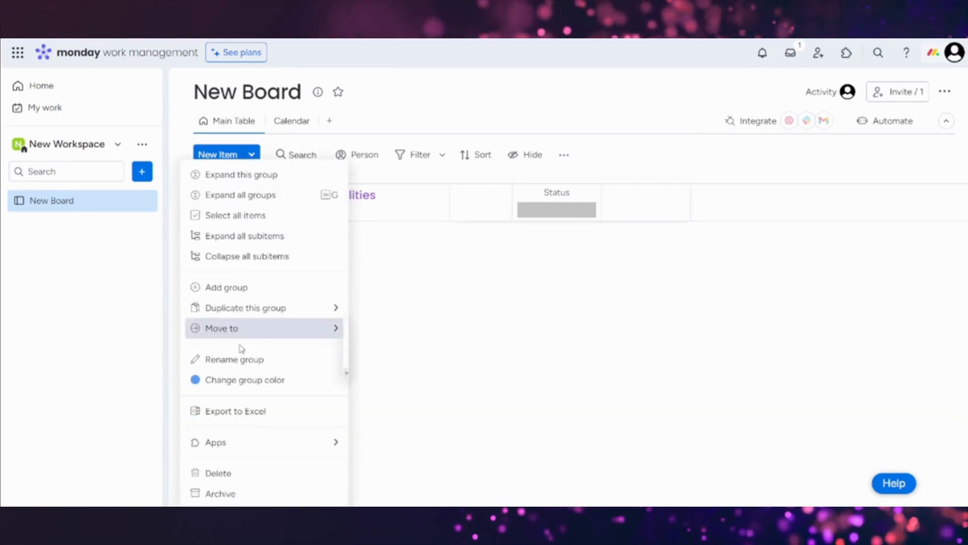
{"action": "left_click", "coordinate": [244, 379]}
{"action": "left_click", "coordinate": [311, 209]}
{"action": "left_click", "coordinate": [184, 183]}
{"action": "left_click", "coordinate": [244, 381]}
{"action": "left_click", "coordinate": [293, 249]}
{"action": "mouse_move", "coordinate": [325, 203]}
{"action": "left_mouse_down"}
{"action": "mouse_move", "coordinate": [324, 260]}
{"action": "mouse_move", "coordinate": [315, 200]}
{"action": "left_mouse_up"}
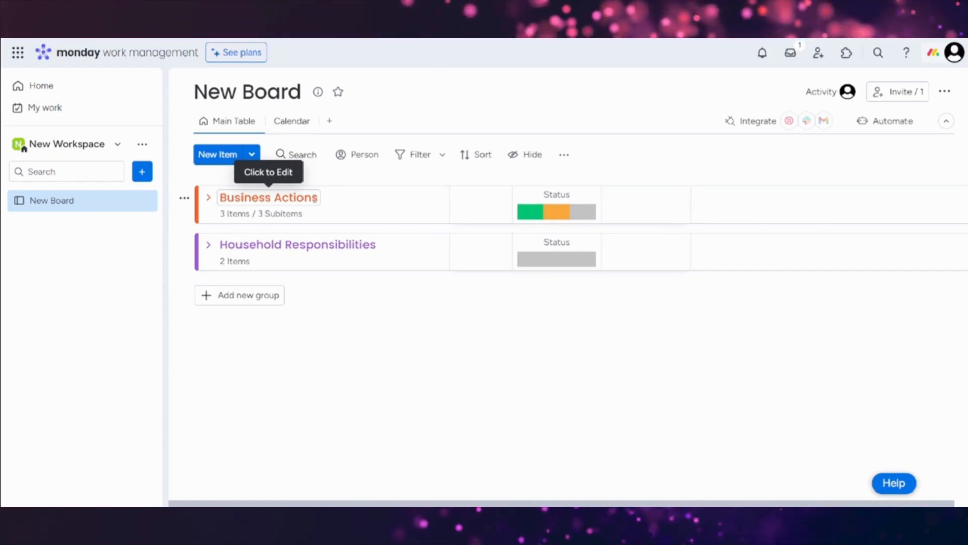
{"action": "left_click", "coordinate": [208, 197]}
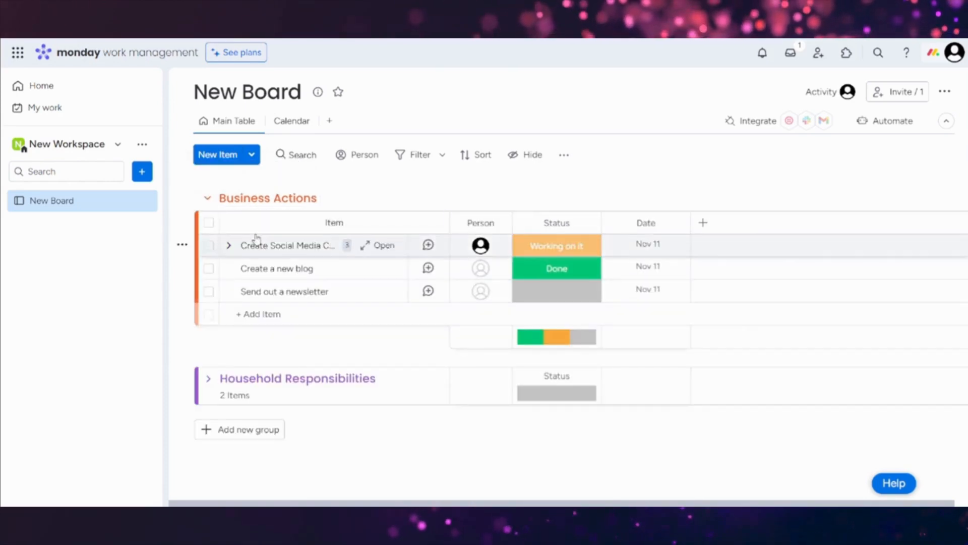
Add Kanban, Chart and Gantt views to the board.
{"action": "left_click", "coordinate": [329, 123]}
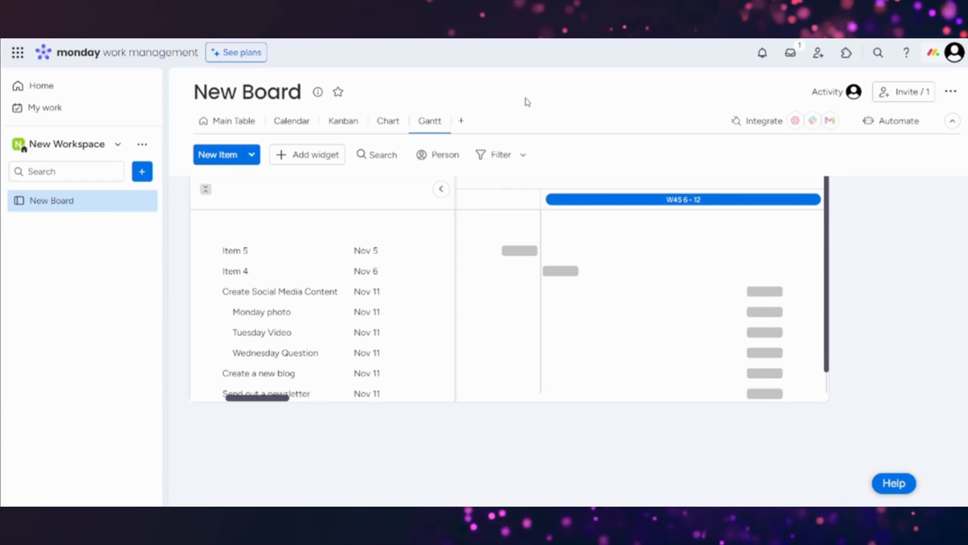
Open My Work, then review the notification categories and the update feed inbox, and close the feed.
{"action": "left_click", "coordinate": [51, 112]}
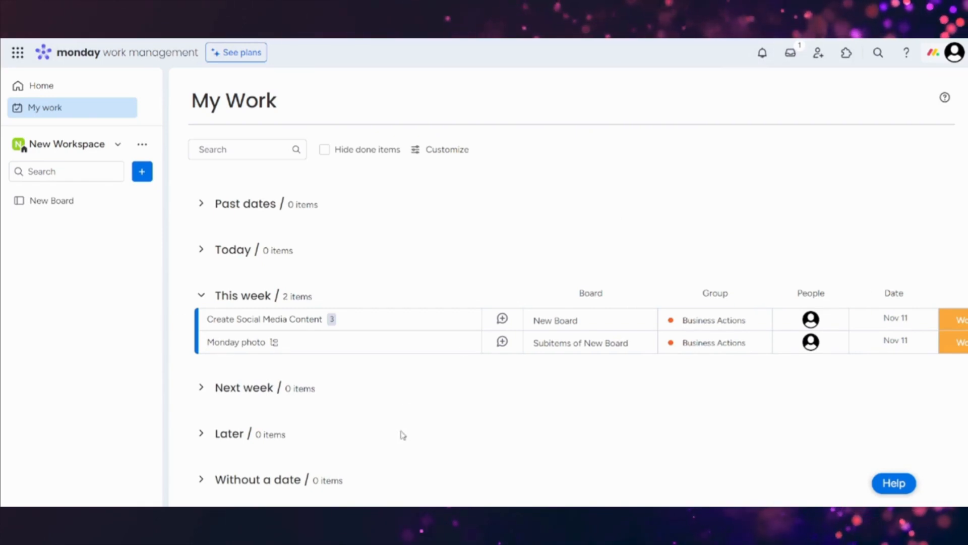
{"action": "left_click", "coordinate": [770, 56]}
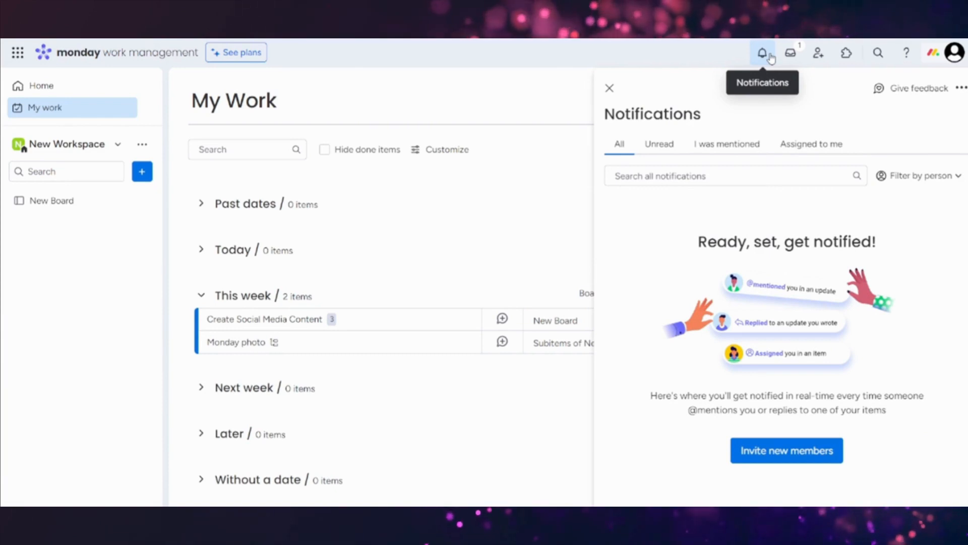
{"action": "left_click", "coordinate": [675, 147]}
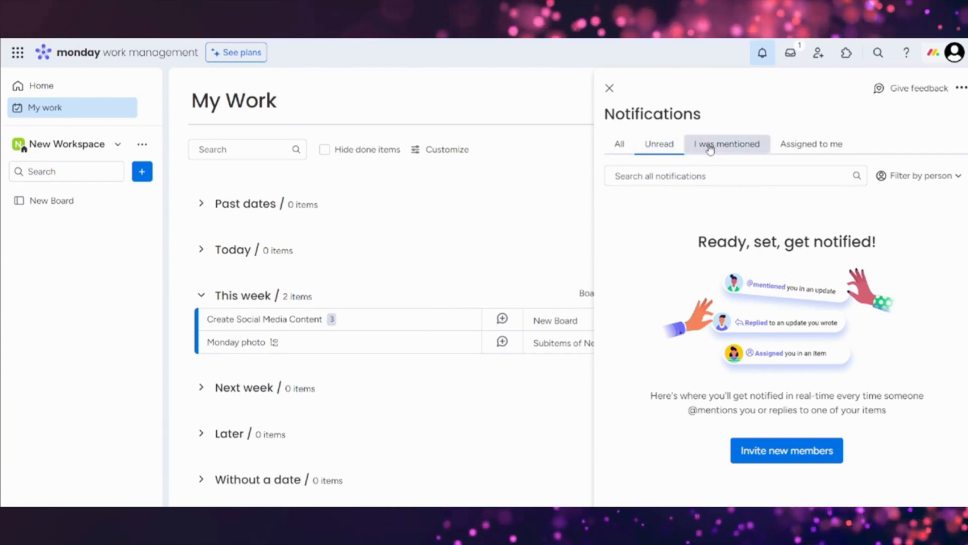
{"action": "left_click", "coordinate": [758, 146]}
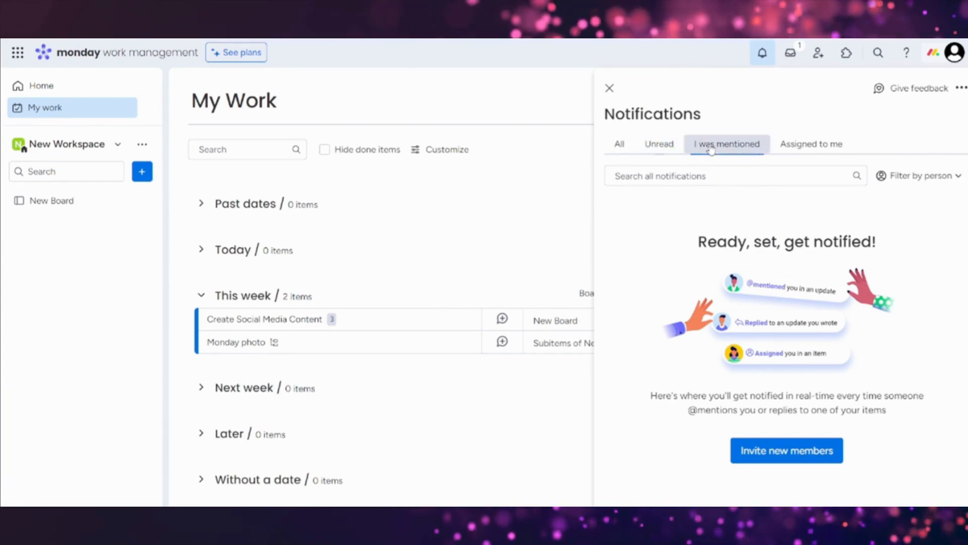
{"action": "left_click", "coordinate": [800, 150]}
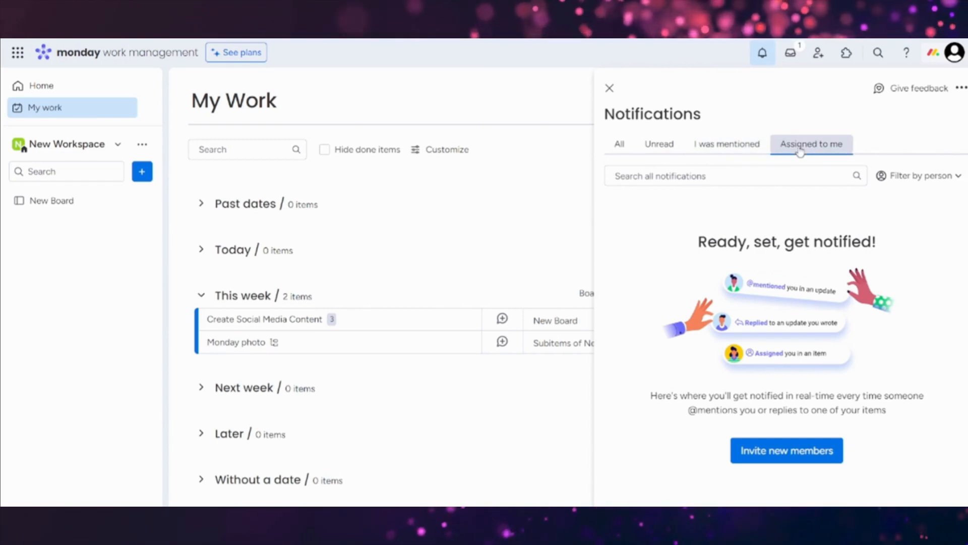
{"action": "left_click", "coordinate": [790, 52]}
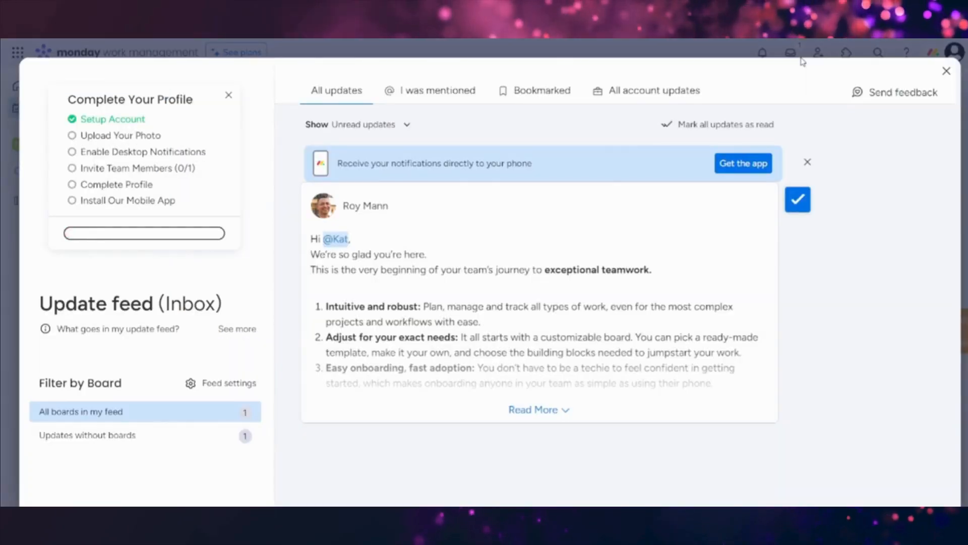
{"action": "left_click", "coordinate": [947, 71]}
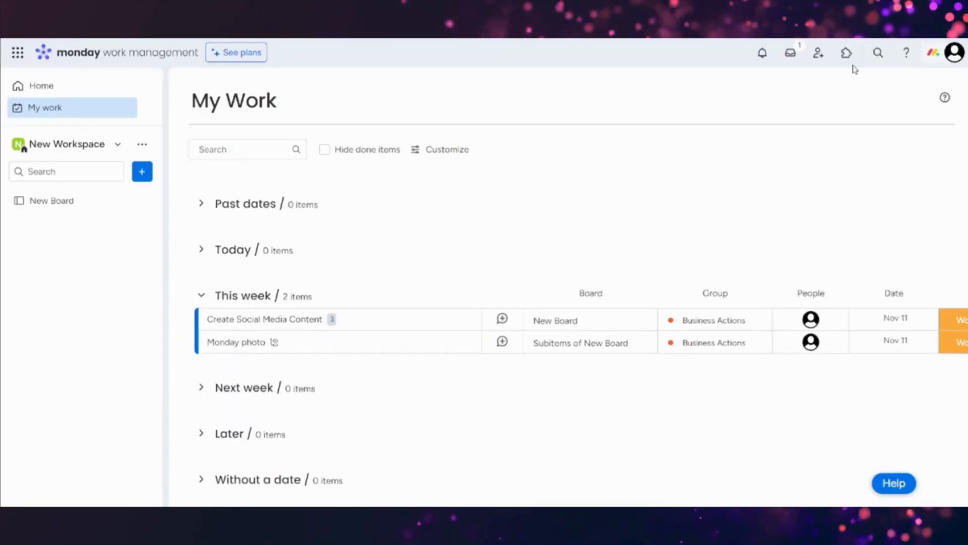
Duplicate New Board as Newer Board, copying Structure & items.
{"action": "left_click", "coordinate": [145, 202]}
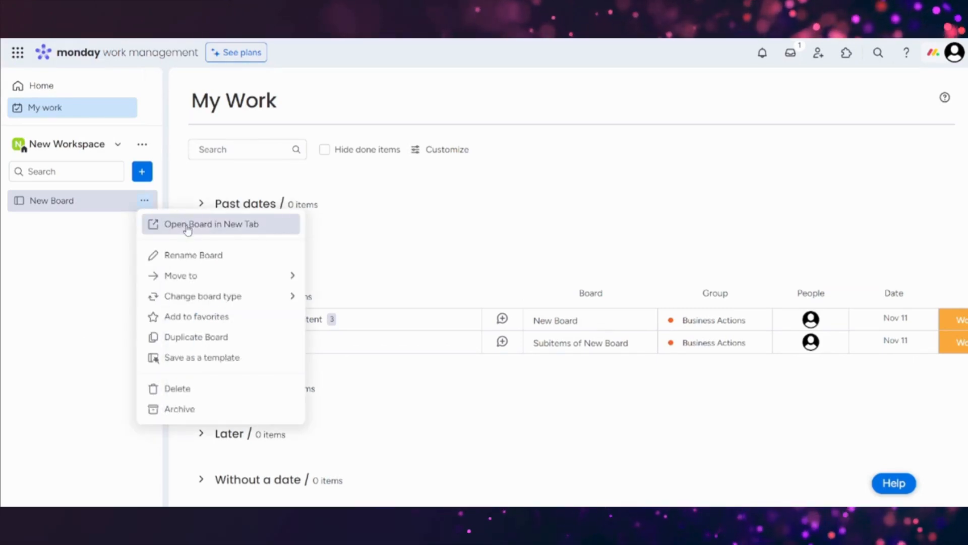
{"action": "left_click", "coordinate": [202, 341]}
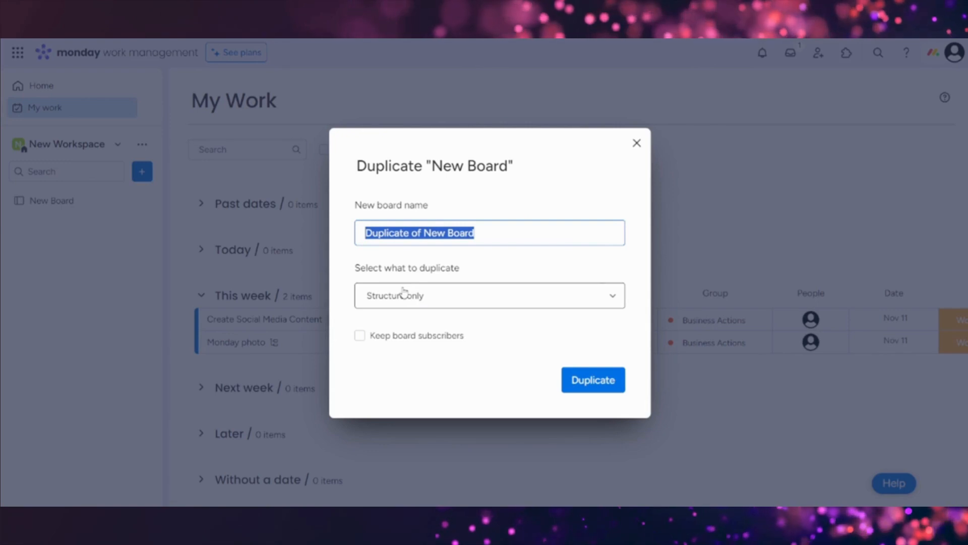
{"action": "type", "text": "Newer"}
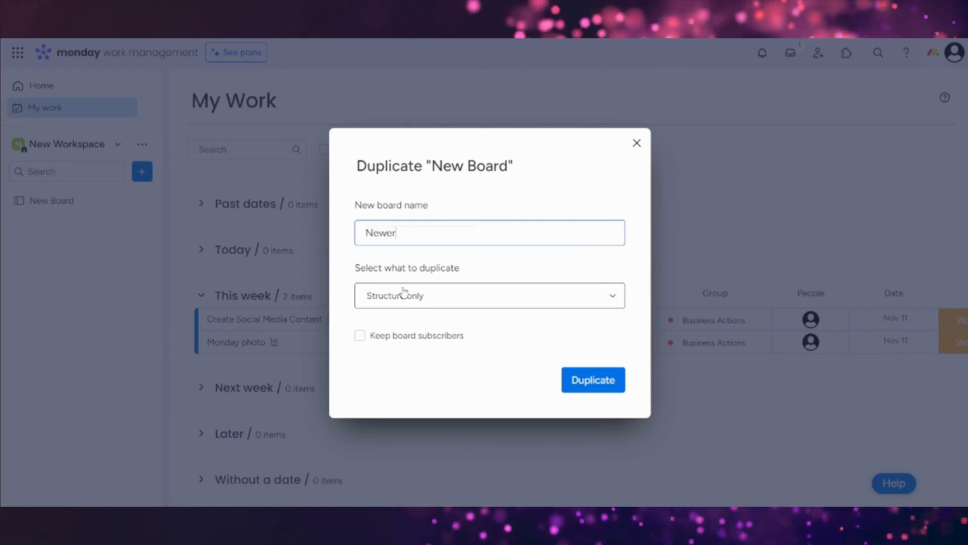
{"action": "type", "text": " Boa"}
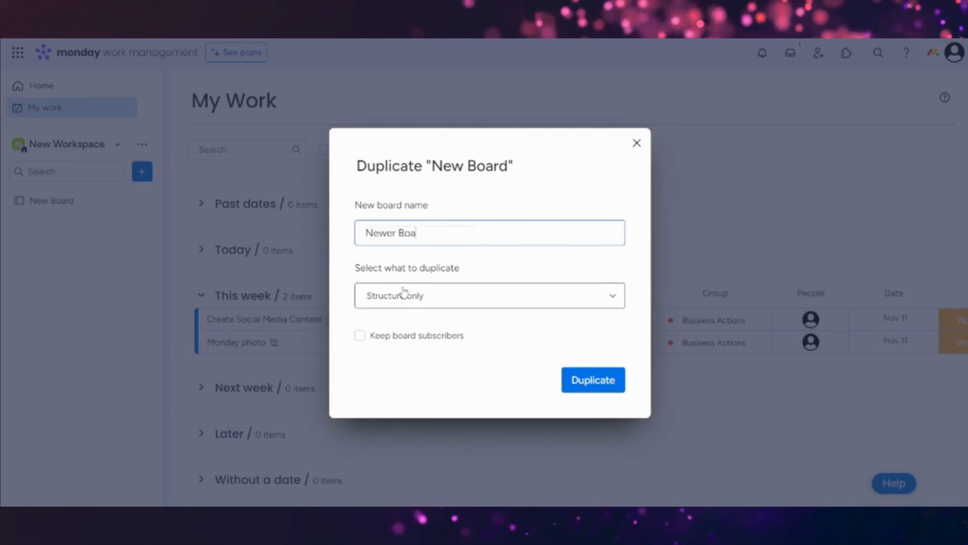
{"action": "type", "text": "rd"}
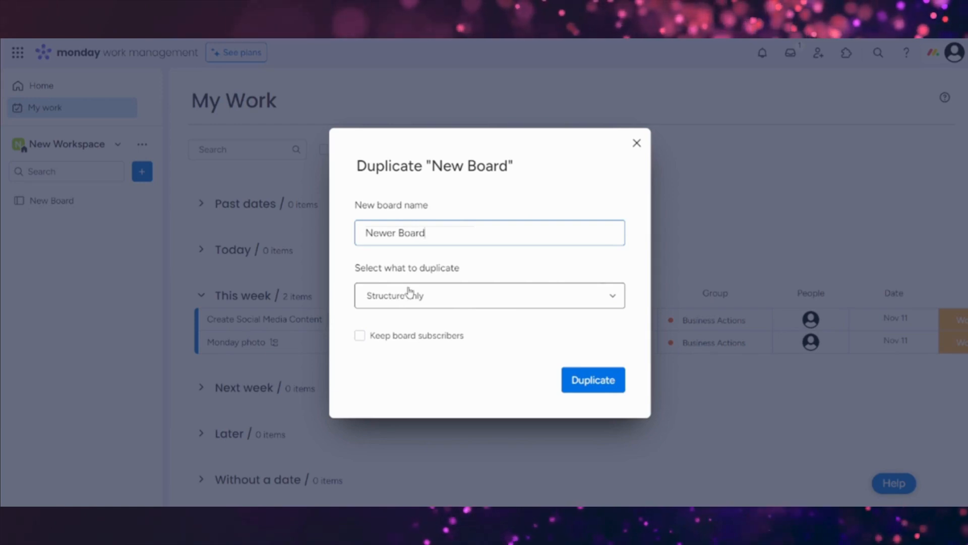
{"action": "left_click", "coordinate": [611, 298]}
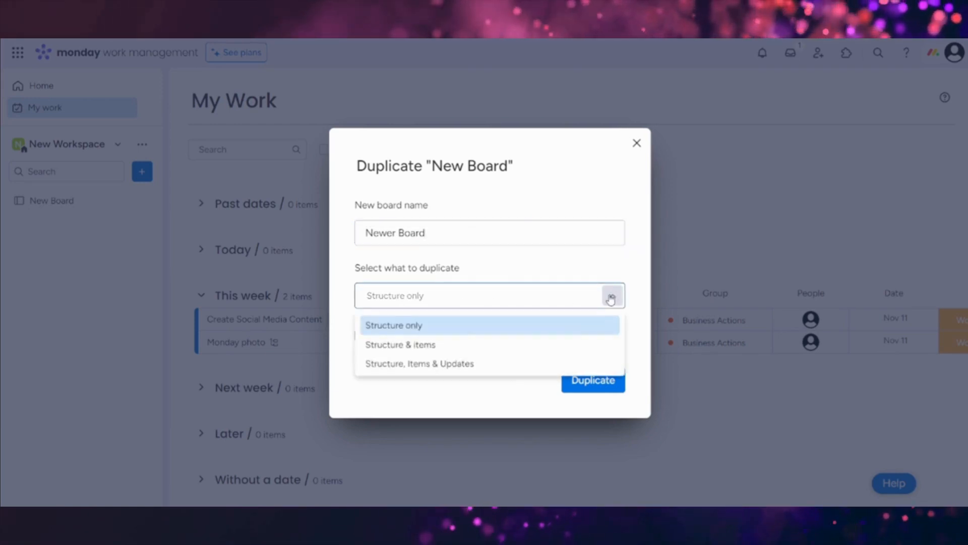
{"action": "left_click", "coordinate": [556, 345]}
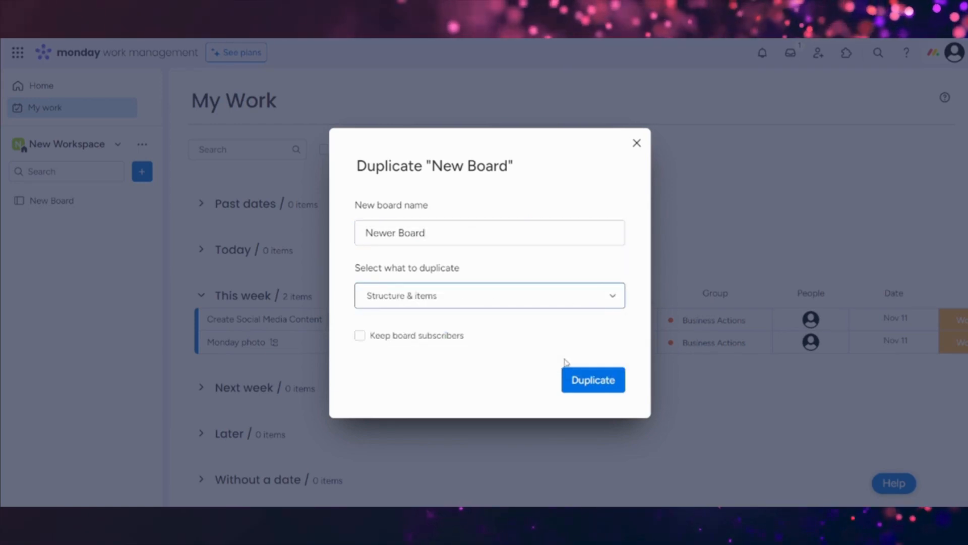
{"action": "left_click", "coordinate": [574, 379]}
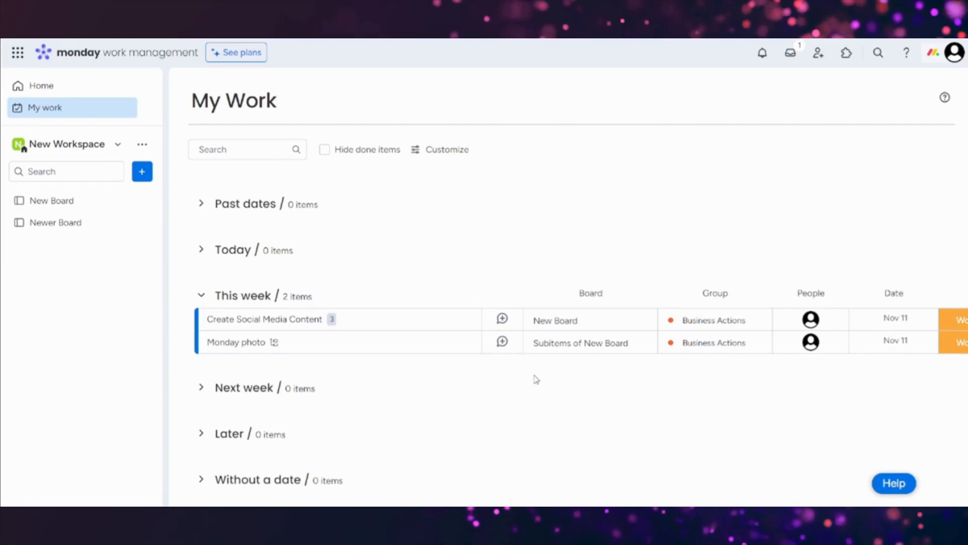
Create a dashboard named New Dashboard with Main privacy in the workspace.
{"action": "left_click", "coordinate": [142, 173]}
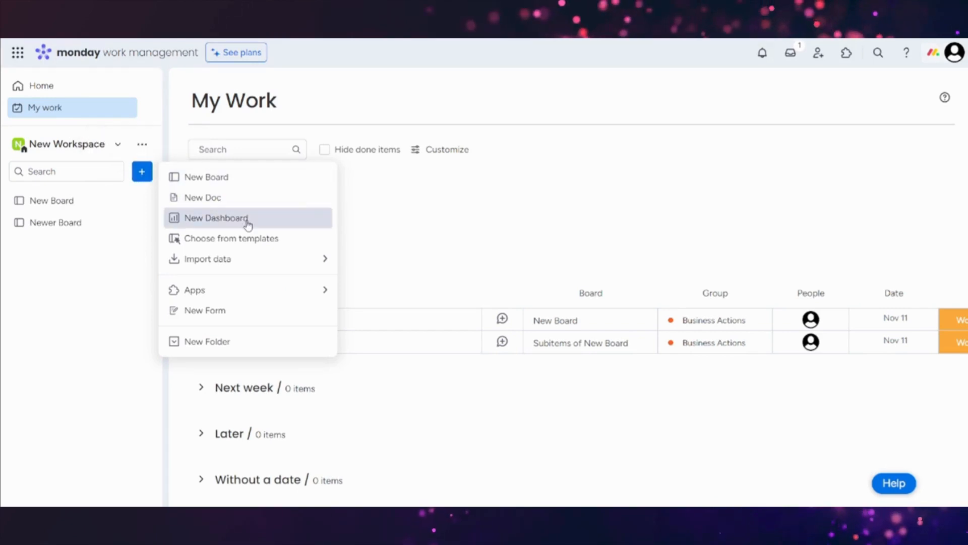
{"action": "left_click", "coordinate": [248, 219]}
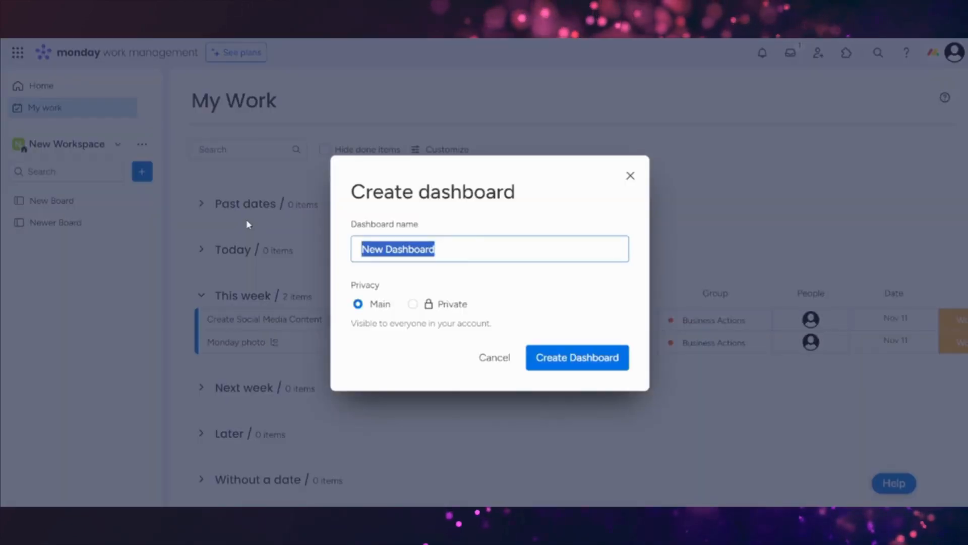
{"action": "left_click", "coordinate": [554, 362]}
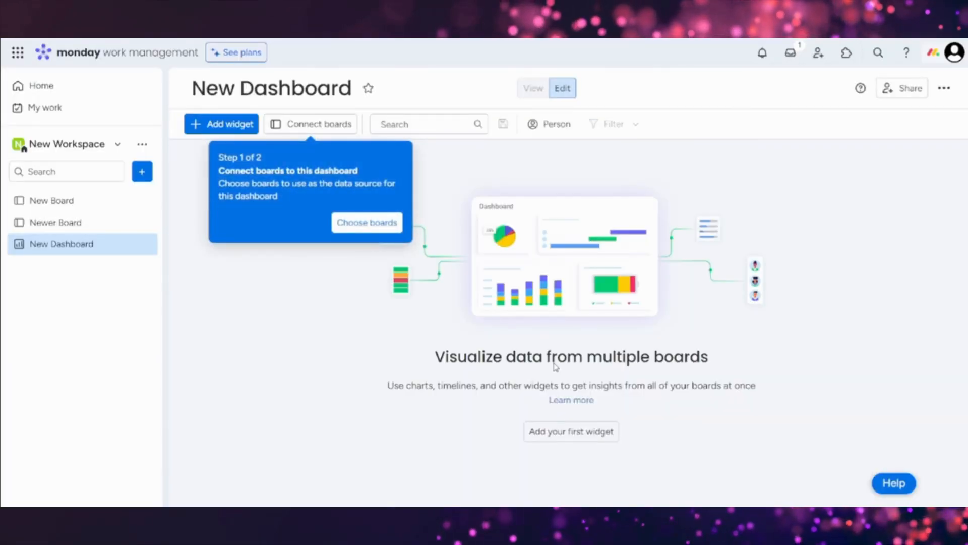
Connect New Board and Newer Board to the dashboard as its data sources.
{"action": "left_click", "coordinate": [347, 229]}
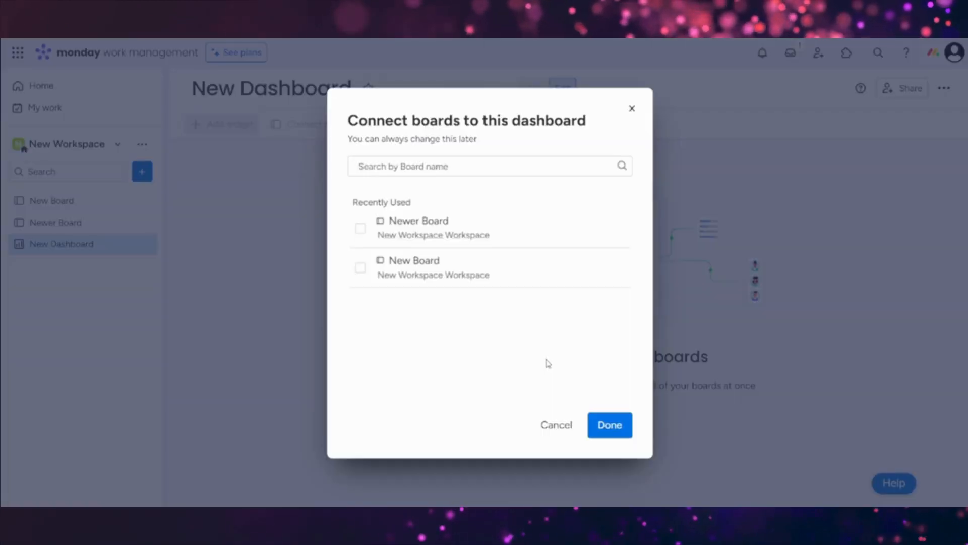
{"action": "left_click", "coordinate": [360, 230]}
{"action": "left_click", "coordinate": [362, 299]}
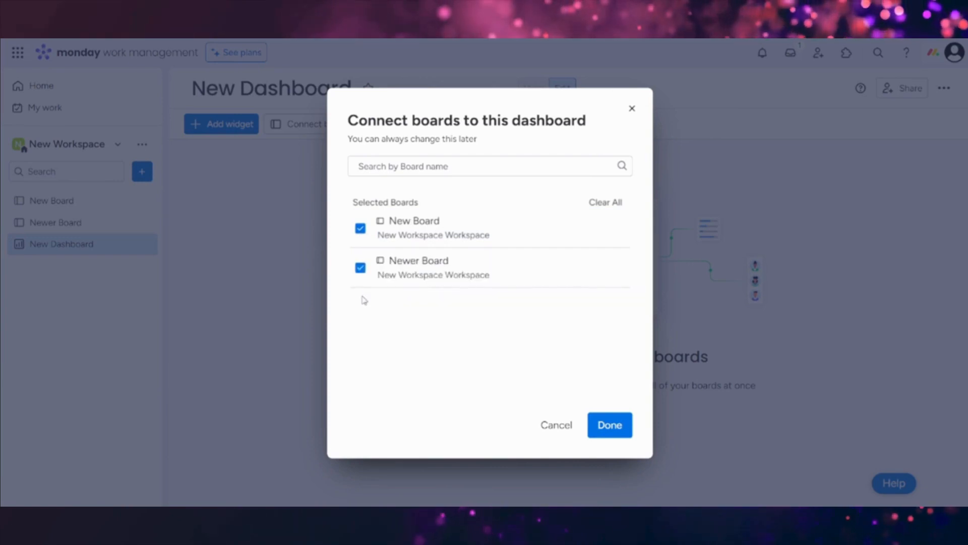
{"action": "left_click", "coordinate": [607, 425]}
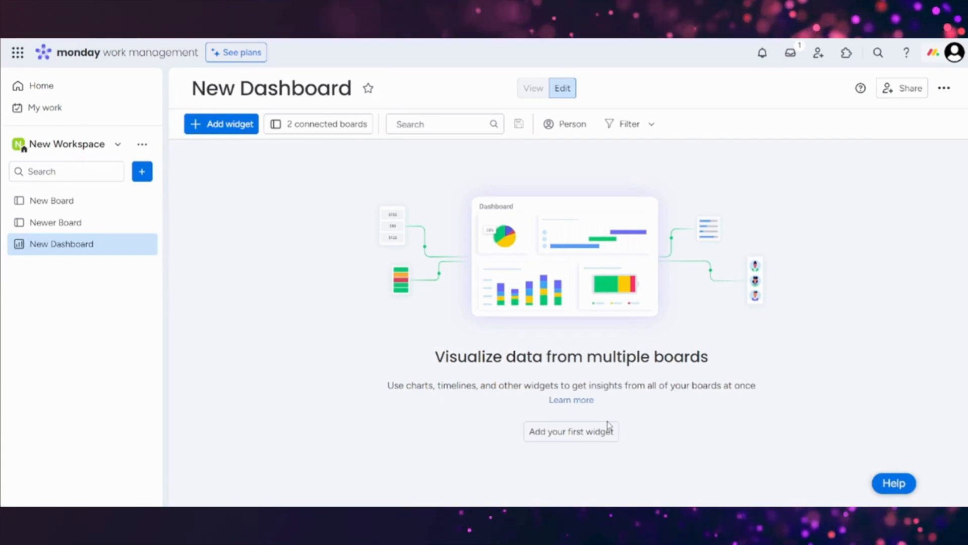
Add Chart, Numbers, Battery, Gantt and Files Gallery widgets to the dashboard.
{"action": "left_click", "coordinate": [219, 126]}
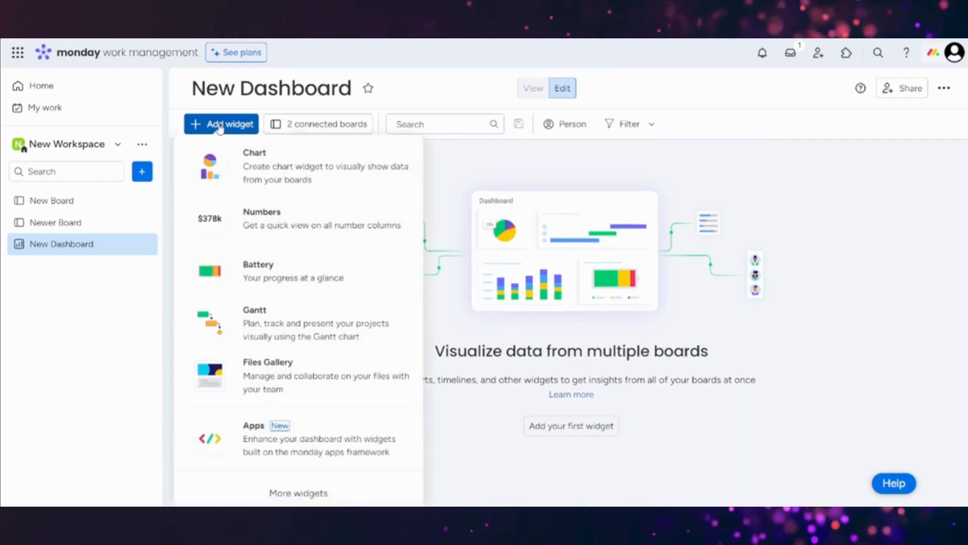
{"action": "left_click", "coordinate": [268, 144]}
{"action": "left_click", "coordinate": [227, 126]}
{"action": "left_click", "coordinate": [281, 208]}
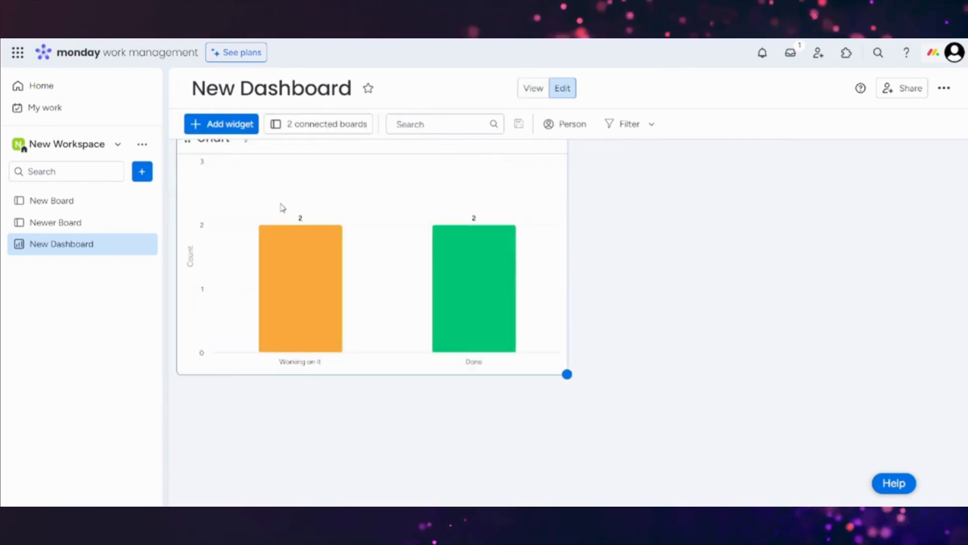
{"action": "left_click", "coordinate": [227, 126]}
{"action": "left_click", "coordinate": [273, 260]}
{"action": "left_click", "coordinate": [228, 127]}
{"action": "left_click", "coordinate": [254, 308]}
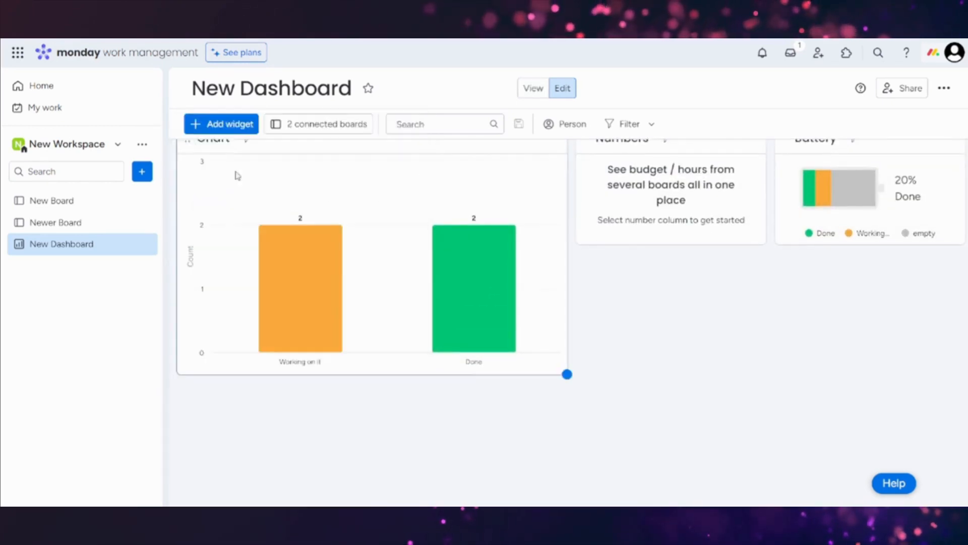
{"action": "left_click", "coordinate": [222, 125]}
{"action": "left_click", "coordinate": [281, 338]}
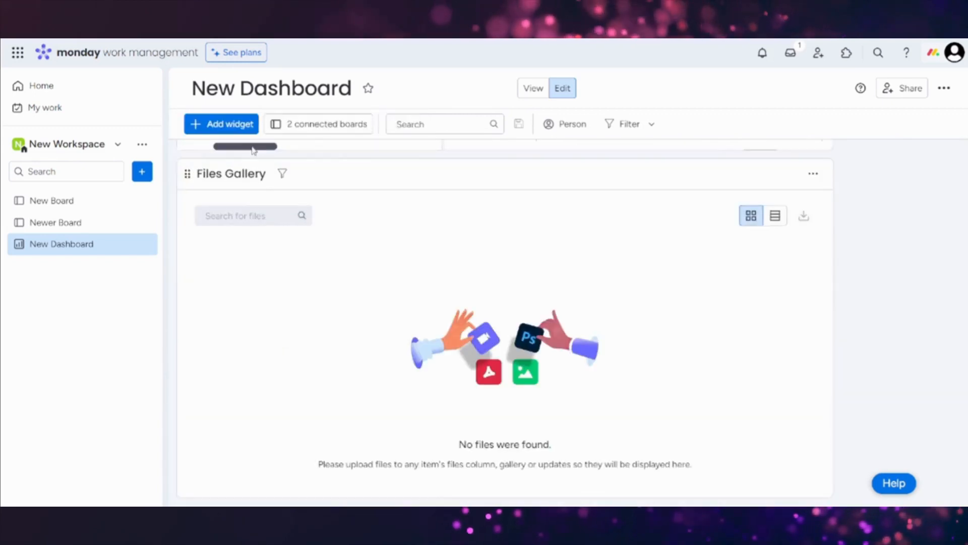
Browse the widgets offered in the Widgets Center, then close it without adding another.
{"action": "left_click", "coordinate": [222, 124]}
{"action": "left_click", "coordinate": [289, 475]}
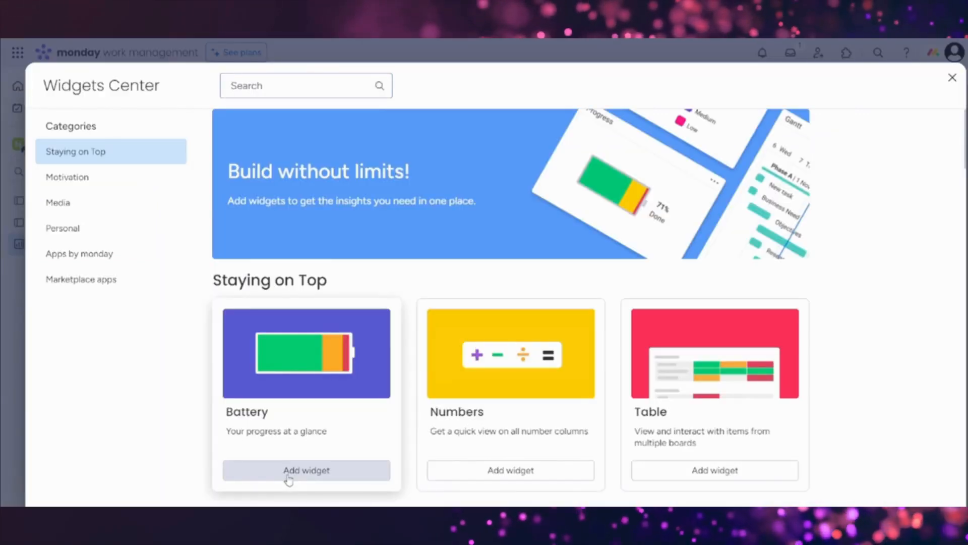
{"action": "scroll", "coordinate": [964, 132], "scroll_direction": "down", "scroll_amount": 10}
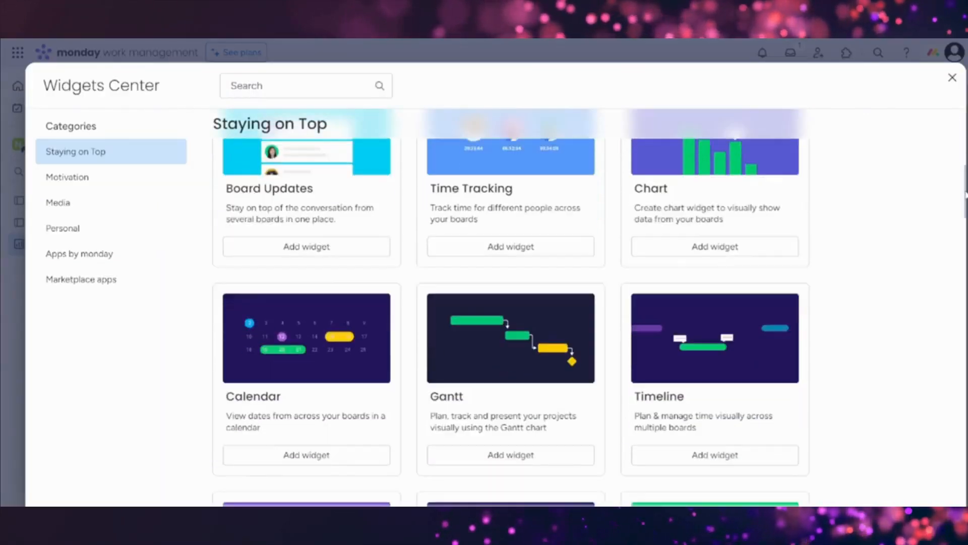
{"action": "scroll", "coordinate": [951, 161], "scroll_direction": "down", "scroll_amount": 8}
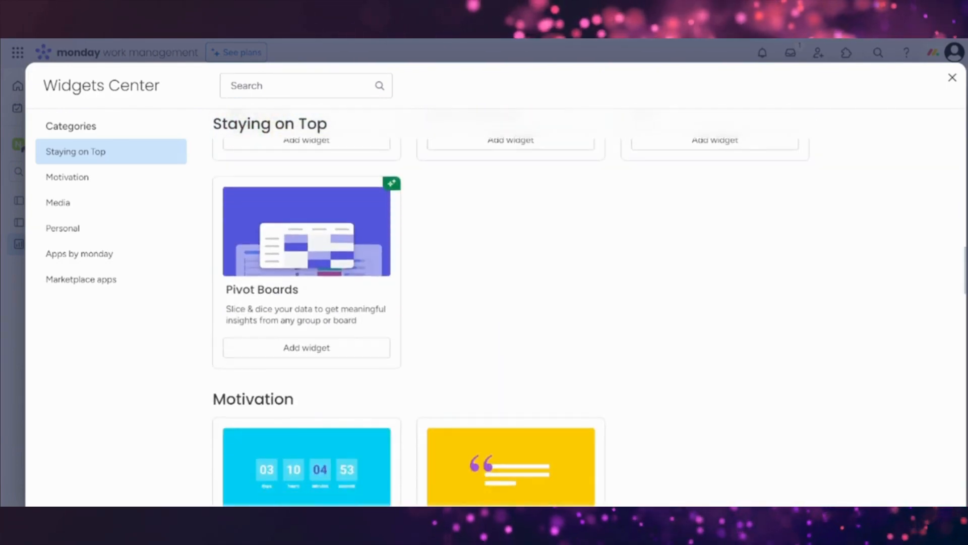
{"action": "scroll", "coordinate": [950, 161], "scroll_direction": "up", "scroll_amount": 15}
{"action": "left_click_drag", "start_coordinate": [947, 61], "coordinate": [946, 41]}
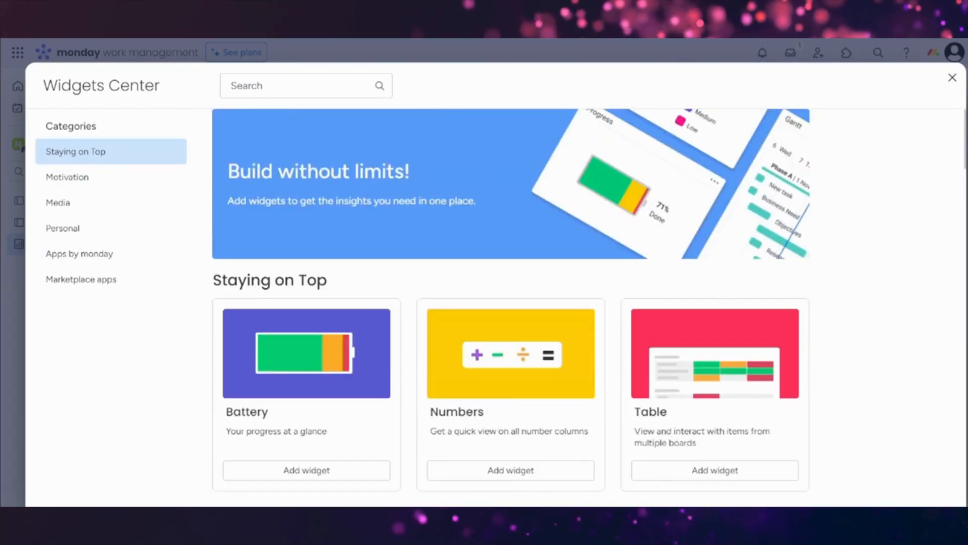
{"action": "left_click", "coordinate": [952, 77]}
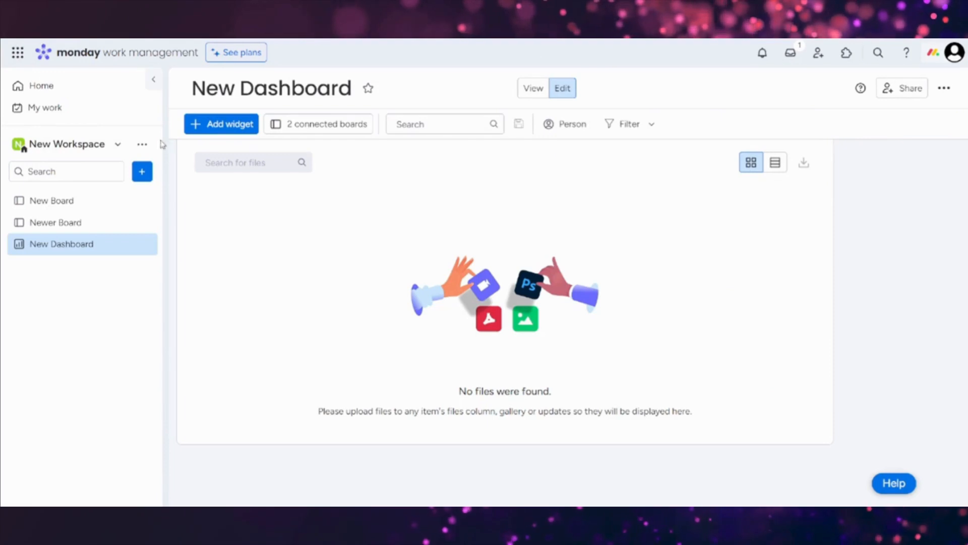
Create a doc named Document Name with Main privacy in the workspace.
{"action": "left_click", "coordinate": [141, 177]}
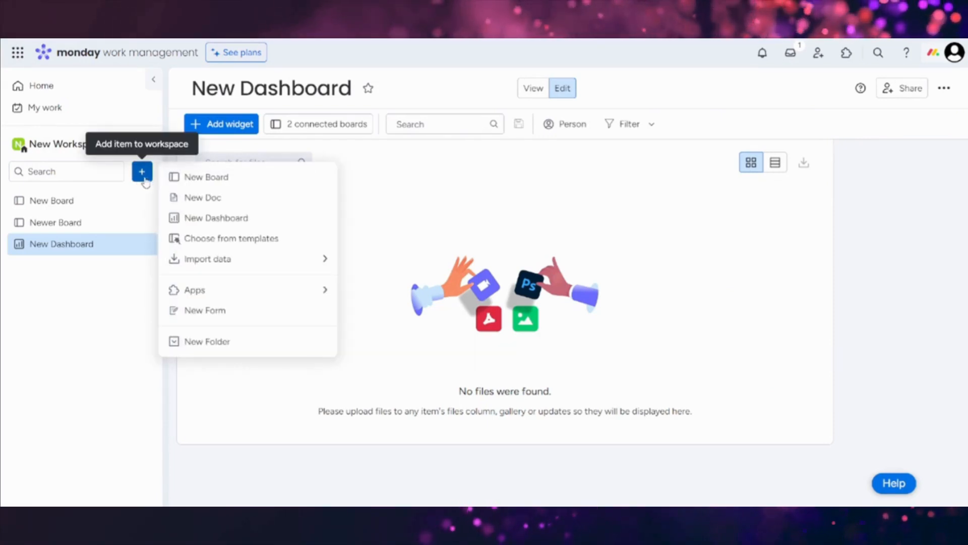
{"action": "left_click", "coordinate": [196, 198]}
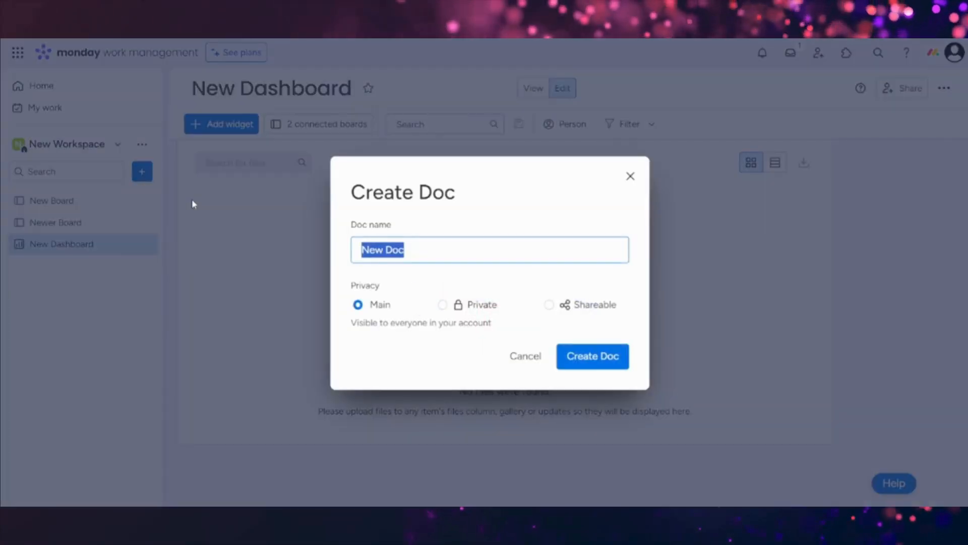
{"action": "key", "text": "BackSpace"}
{"action": "left_click", "coordinate": [620, 362]}
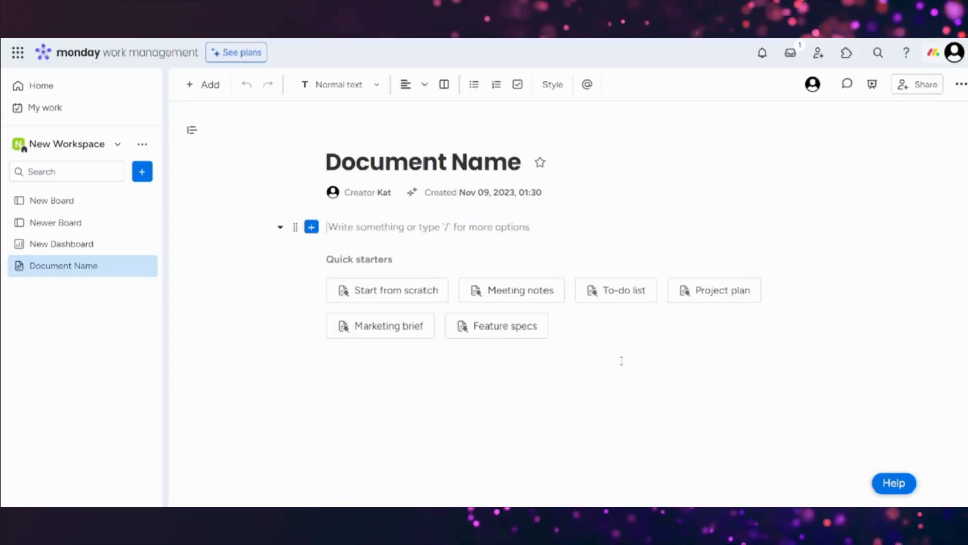
Bring up the full set of content options for the doc and insert a bulleted list.
{"action": "type", "text": "/"}
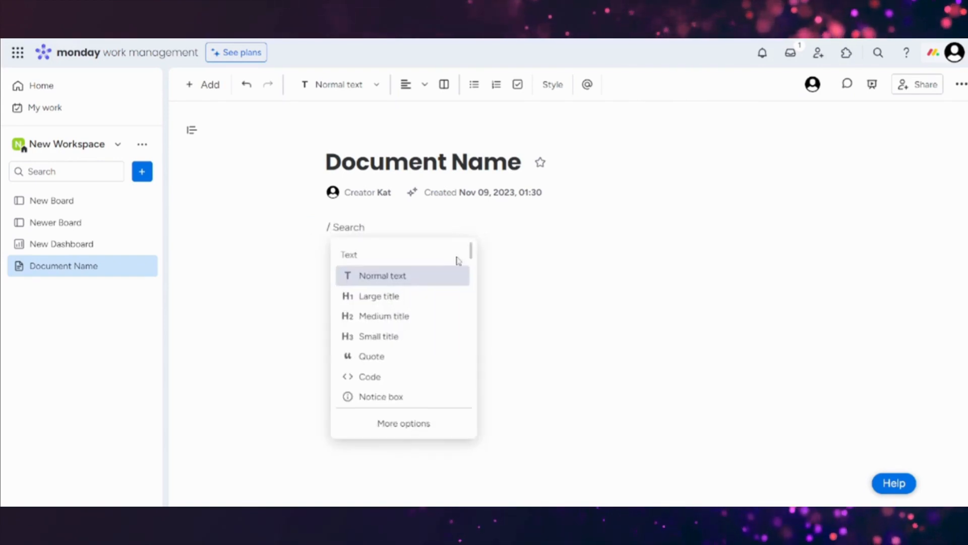
{"action": "left_click", "coordinate": [405, 423]}
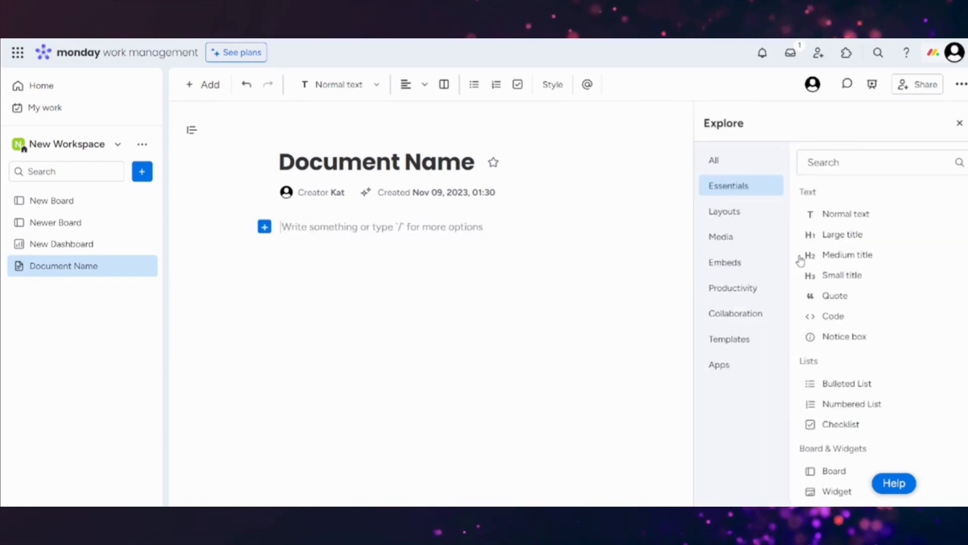
{"action": "scroll", "coordinate": [863, 373], "scroll_direction": "down", "scroll_amount": 2}
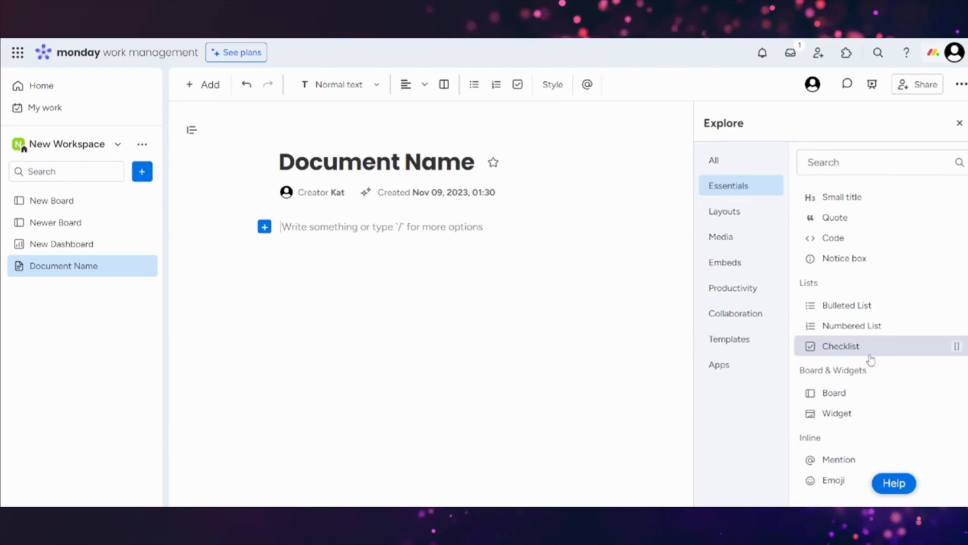
{"action": "left_click", "coordinate": [874, 311]}
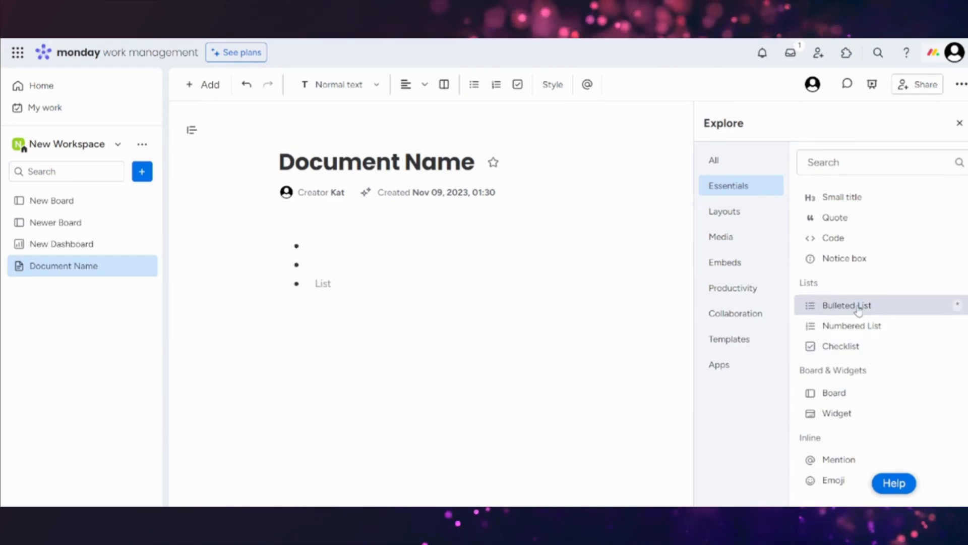
{"action": "left_click", "coordinate": [960, 123]}
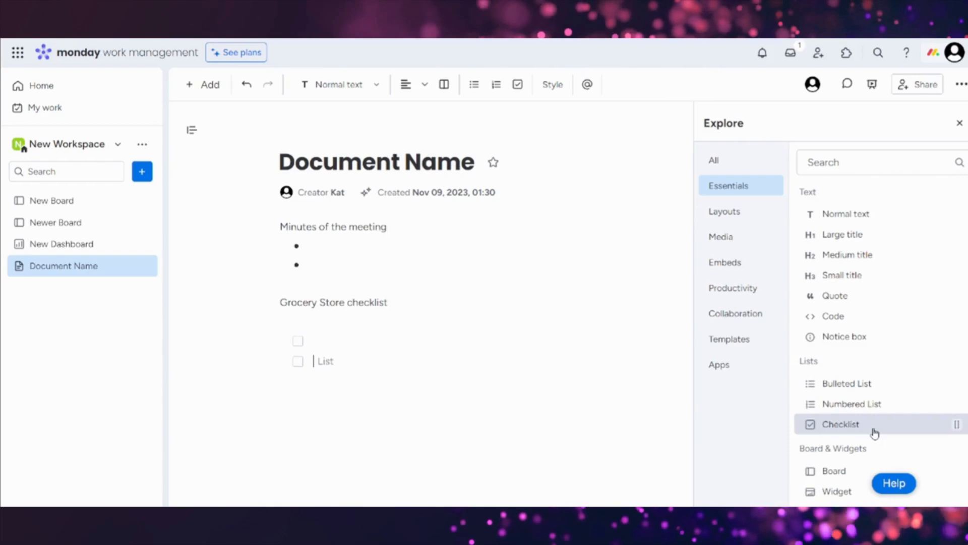
Fill the Grocery Store checklist with Cereal, Milk, Sugar and Eggs, and close the Explore options.
{"action": "left_click", "coordinate": [437, 340]}
{"action": "type", "text": "Cereal"}
{"action": "key", "text": "Return"}
{"action": "type", "text": "Milk"}
{"action": "key", "text": "Return"}
{"action": "type", "text": "Sugar"}
{"action": "key", "text": "Return"}
{"action": "type", "text": "Eggs"}
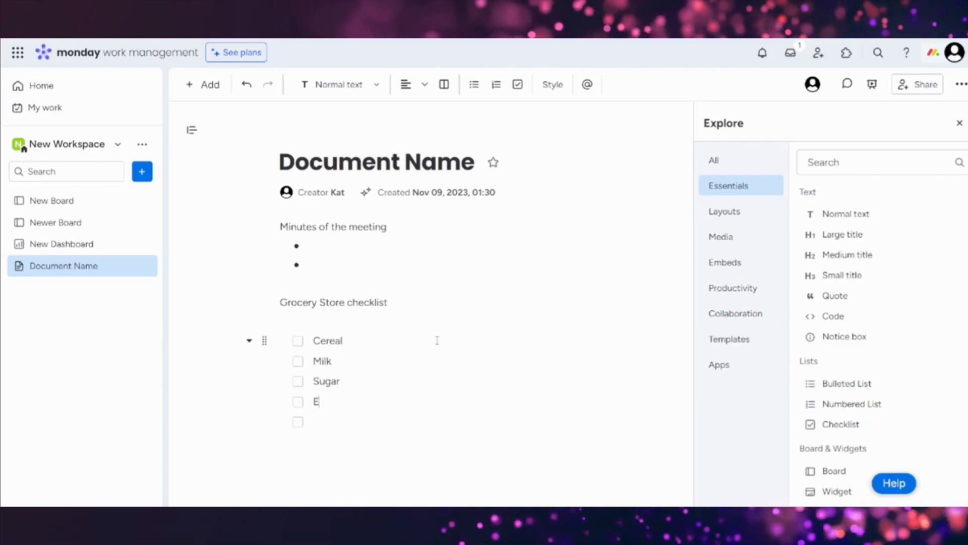
{"action": "left_click", "coordinate": [957, 126]}
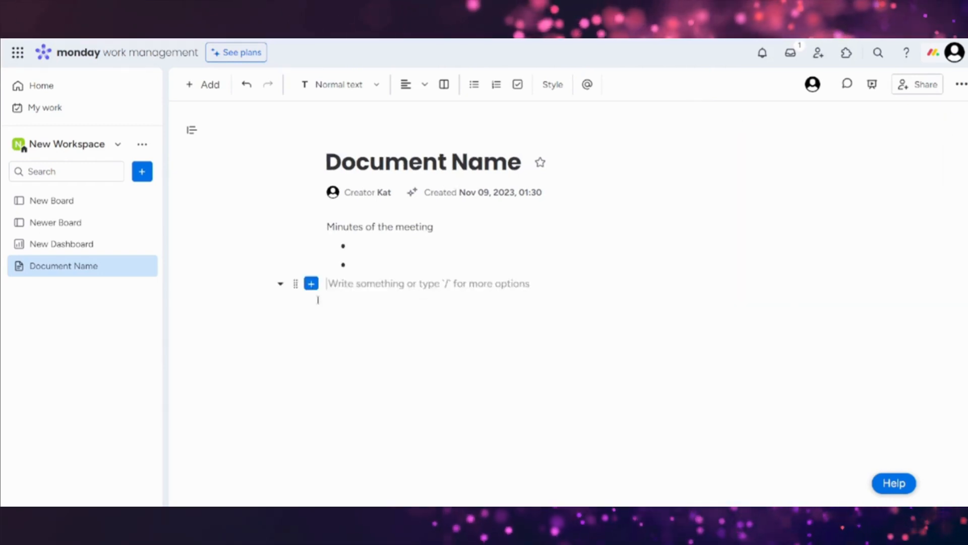
Mention the team member below the bulleted list and embed New Board as a table beneath the mention.
{"action": "type", "text": "@"}
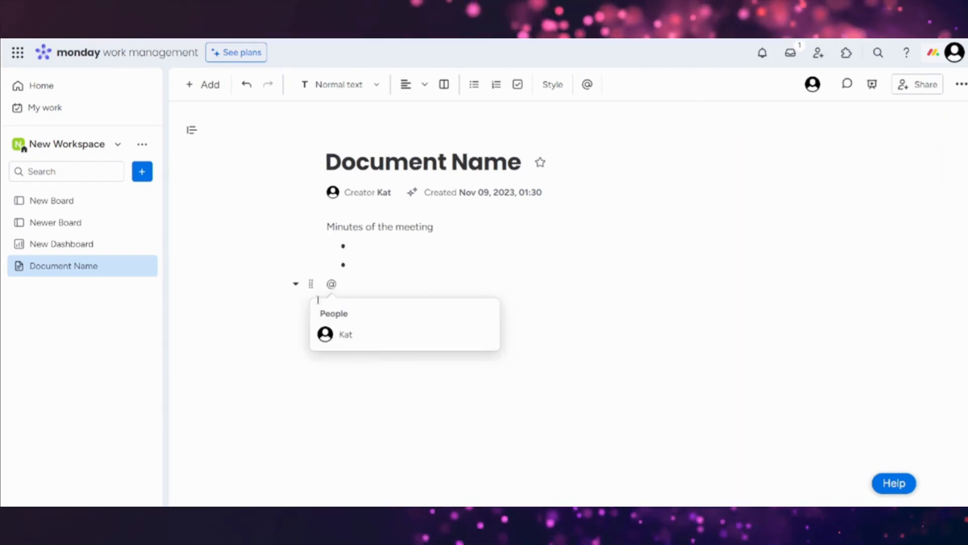
{"action": "left_click", "coordinate": [363, 338]}
{"action": "type", "text": "/"}
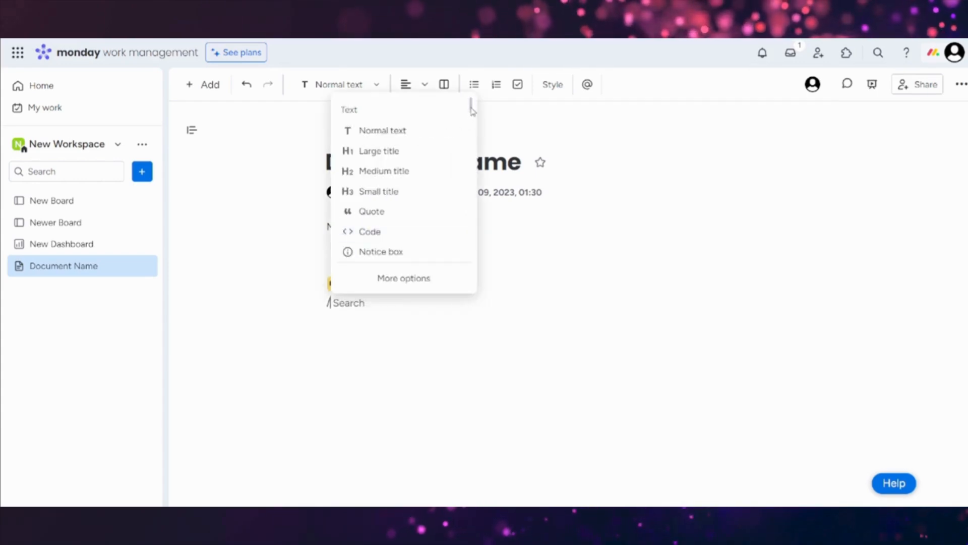
{"action": "left_click_drag", "start_coordinate": [469, 103], "coordinate": [471, 134]}
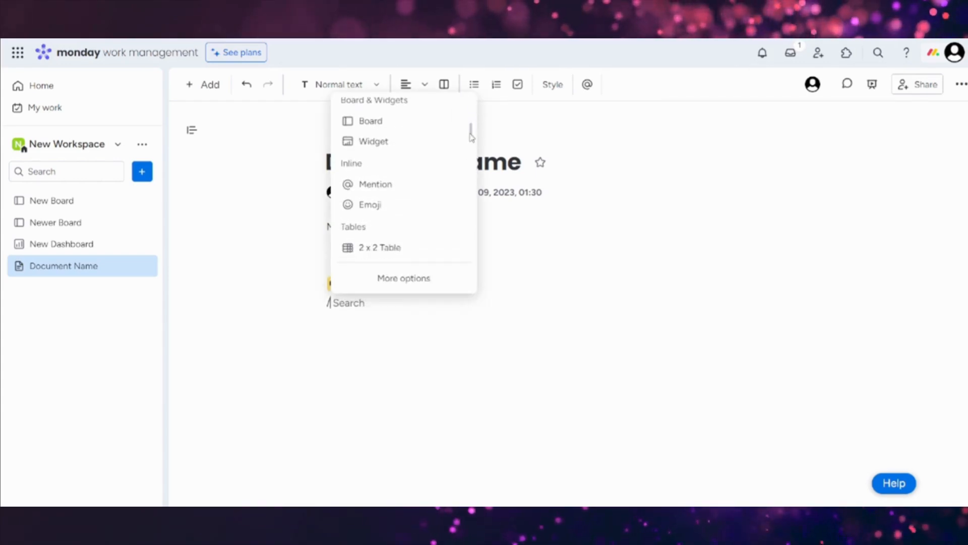
{"action": "left_click", "coordinate": [417, 131]}
{"action": "left_click", "coordinate": [363, 386]}
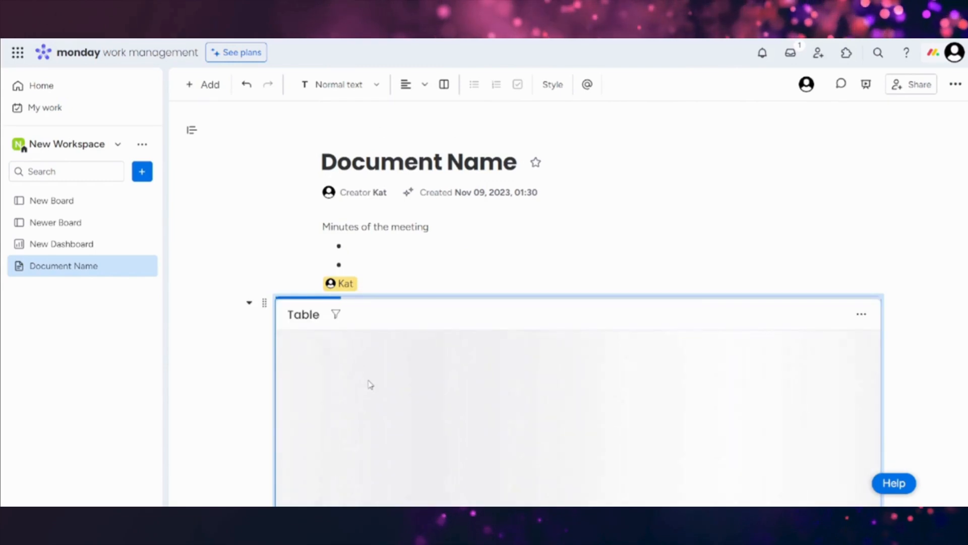
{"action": "scroll", "coordinate": [363, 386], "scroll_direction": "down", "scroll_amount": 2}
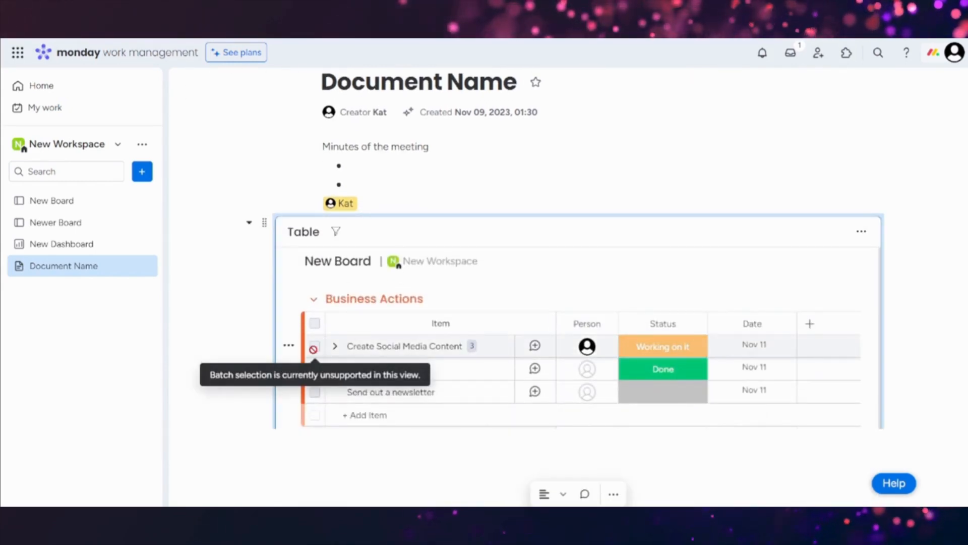
{"action": "scroll", "coordinate": [871, 348], "scroll_direction": "up", "scroll_amount": 2}
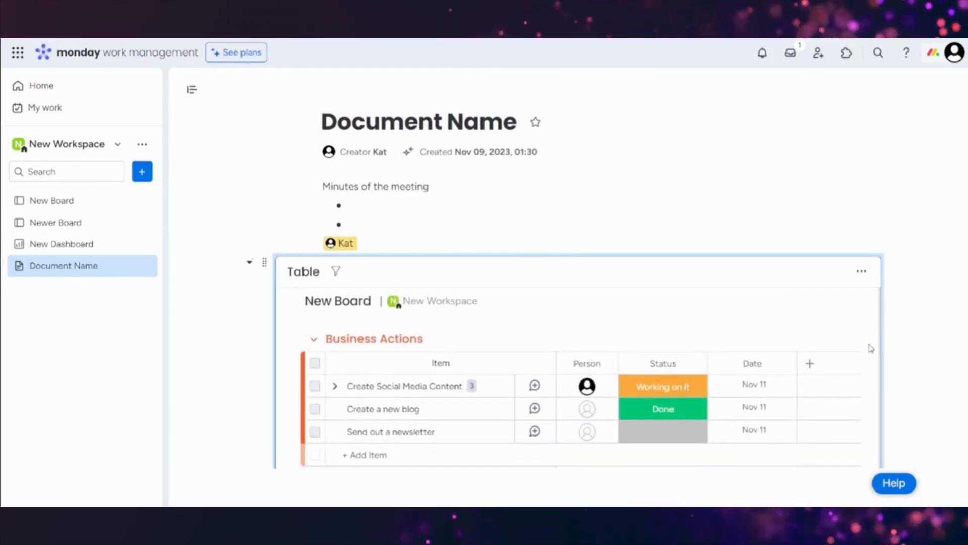
{"action": "scroll", "coordinate": [942, 330], "scroll_direction": "down", "scroll_amount": 2}
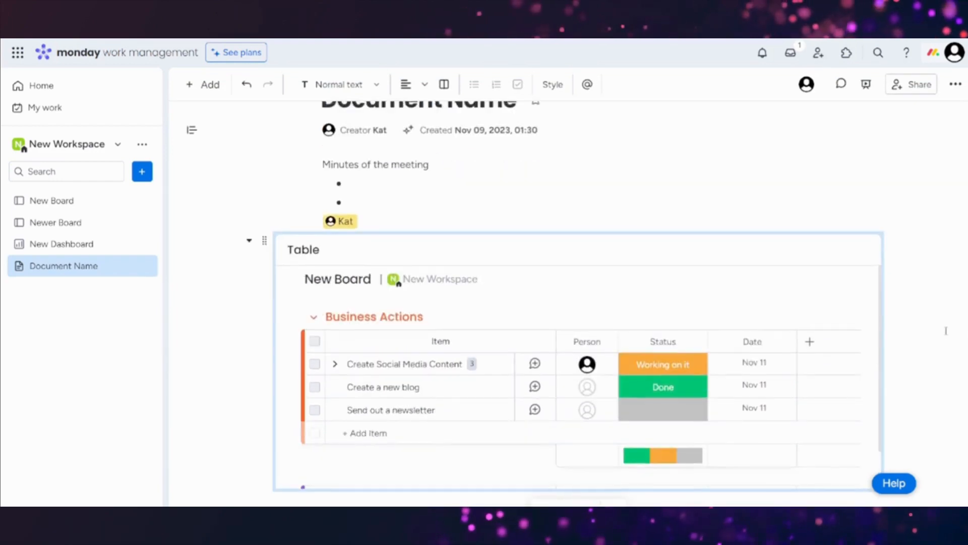
{"action": "scroll", "coordinate": [947, 331], "scroll_direction": "up", "scroll_amount": 2}
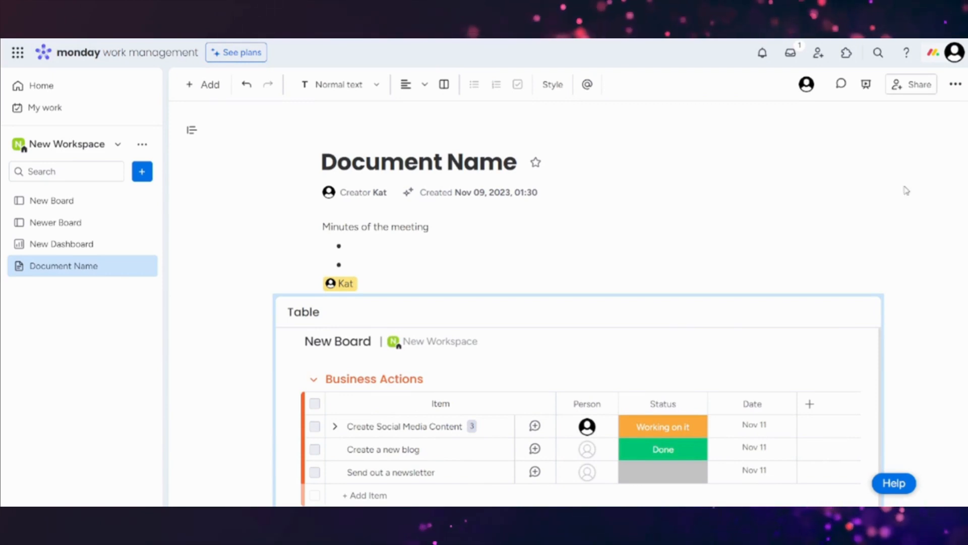
Return to Home and review the recently visited items, update feed and workspaces.
{"action": "left_click", "coordinate": [108, 91]}
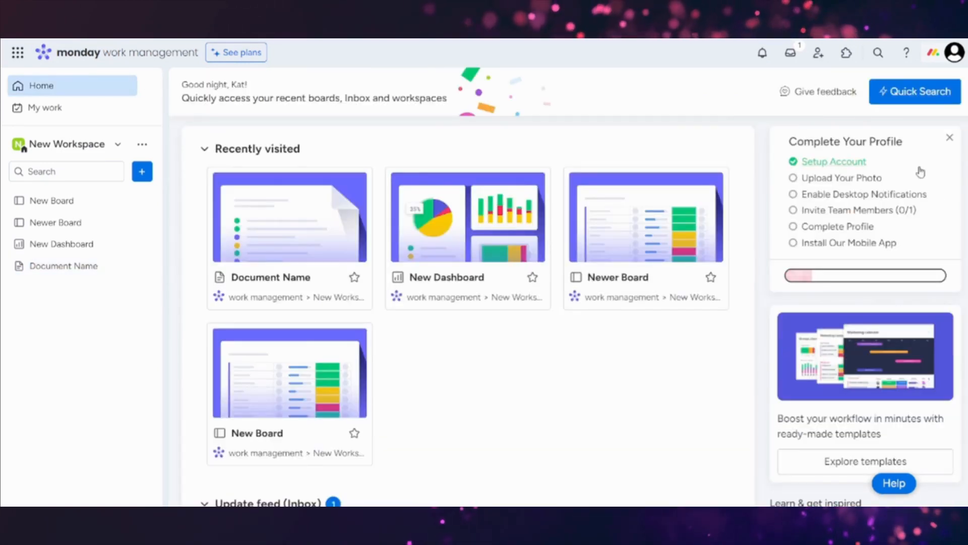
{"action": "scroll", "coordinate": [468, 282], "scroll_direction": "down", "scroll_amount": 6}
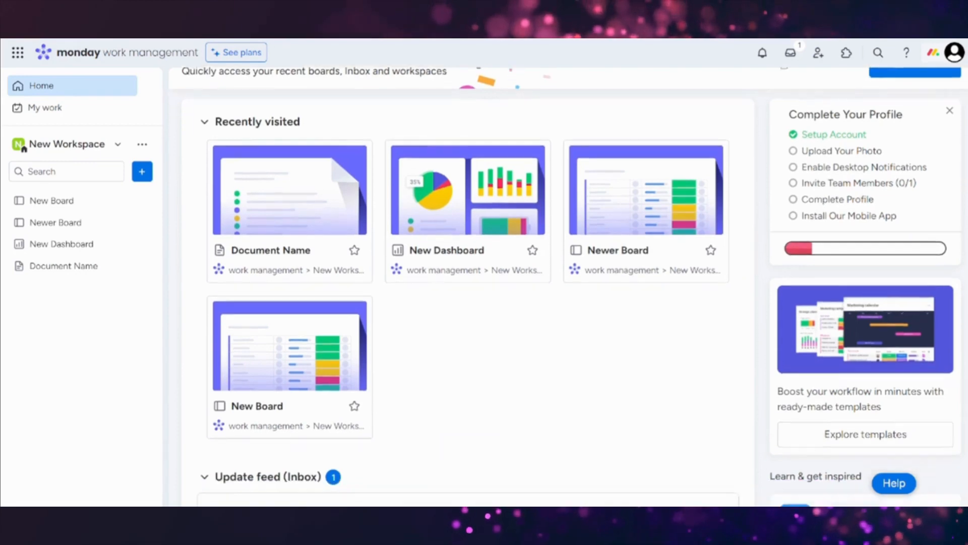
{"action": "scroll", "coordinate": [468, 283], "scroll_direction": "up", "scroll_amount": 6}
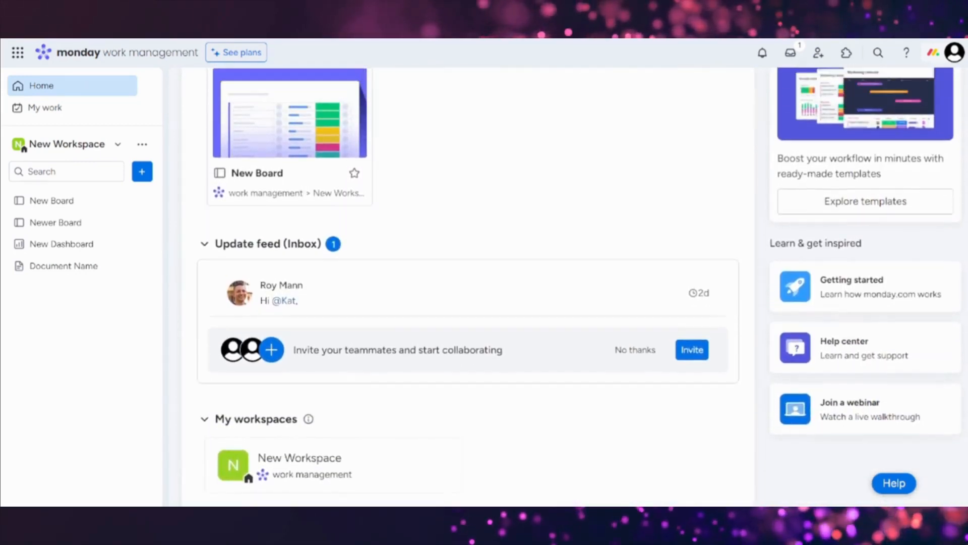